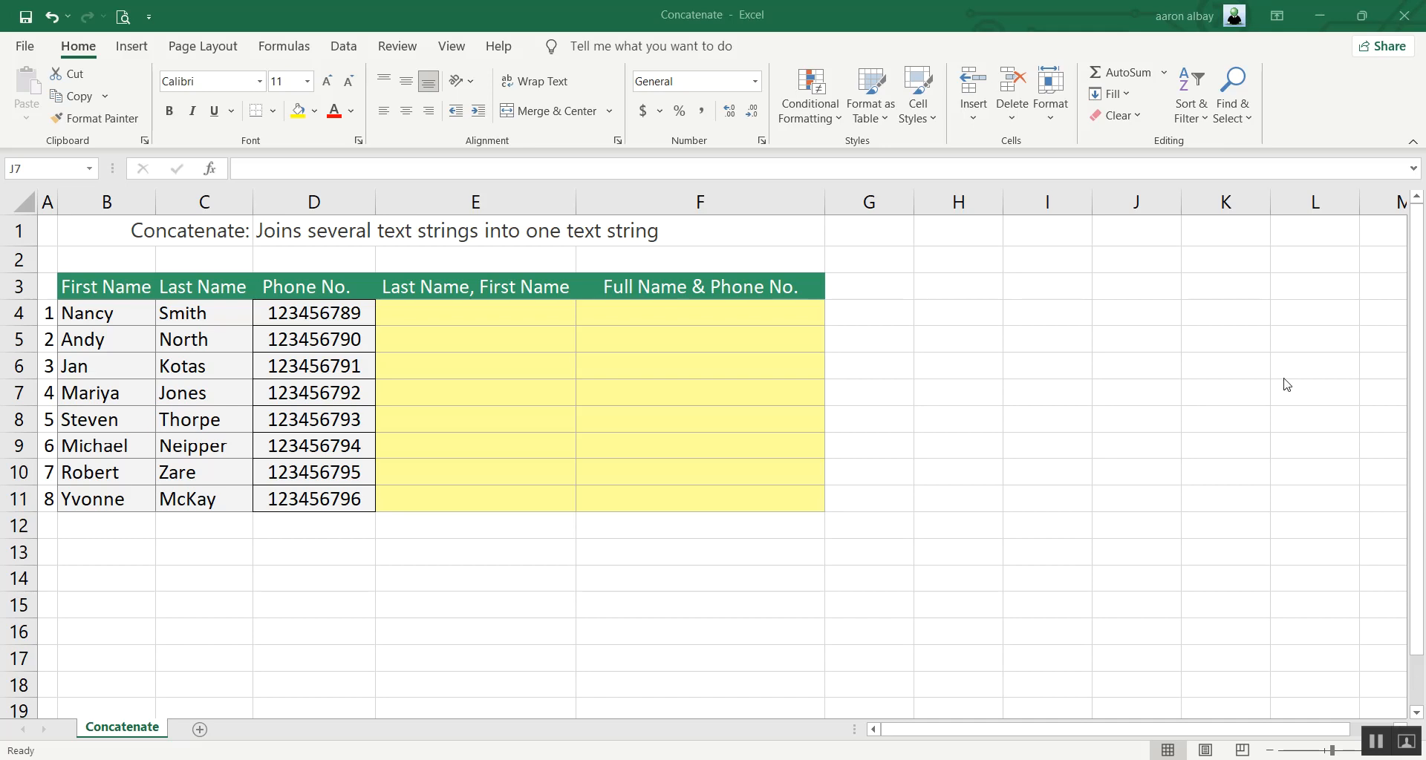
# Build a CONCATENATE formula in E4 that joins C4, a comma "," and B4.
pyautogui.click(476, 311)
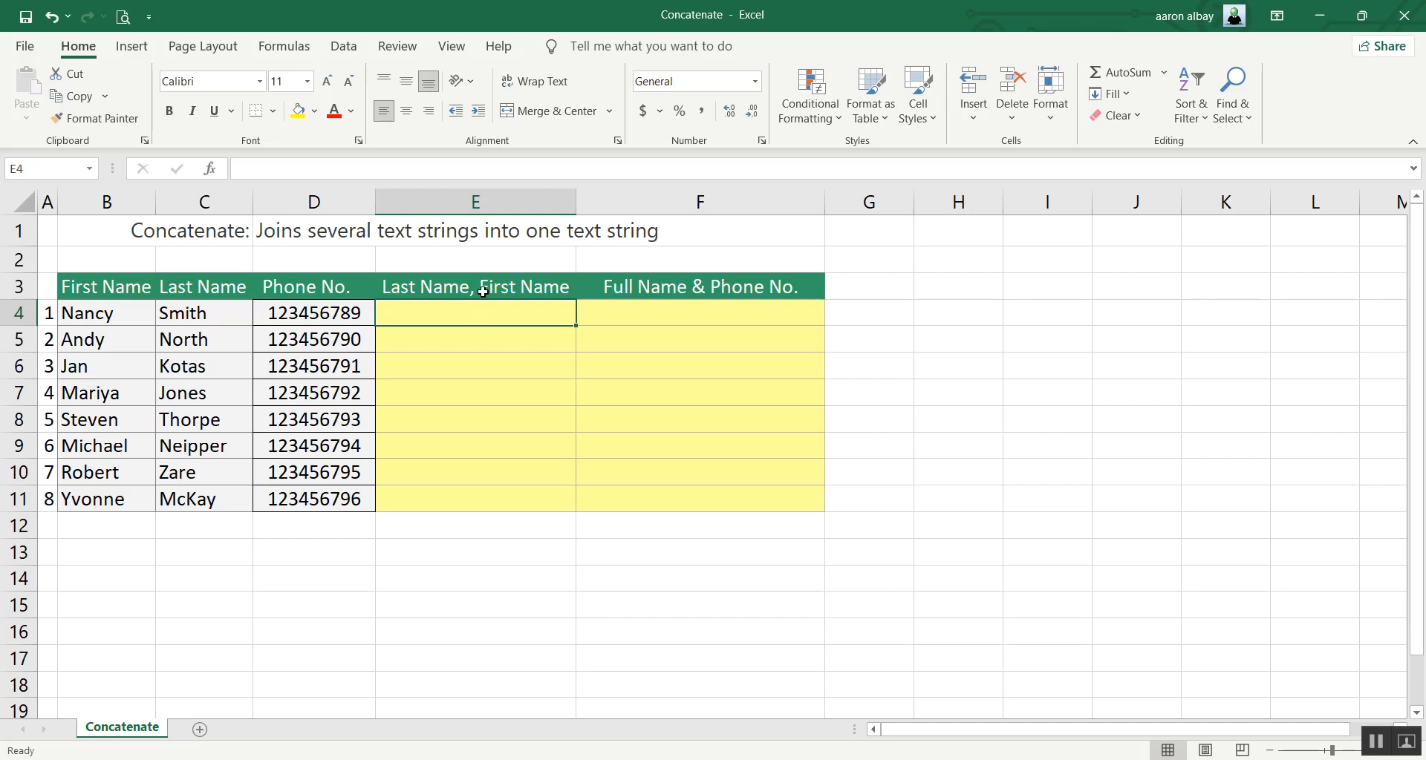
pyautogui.click(212, 171)
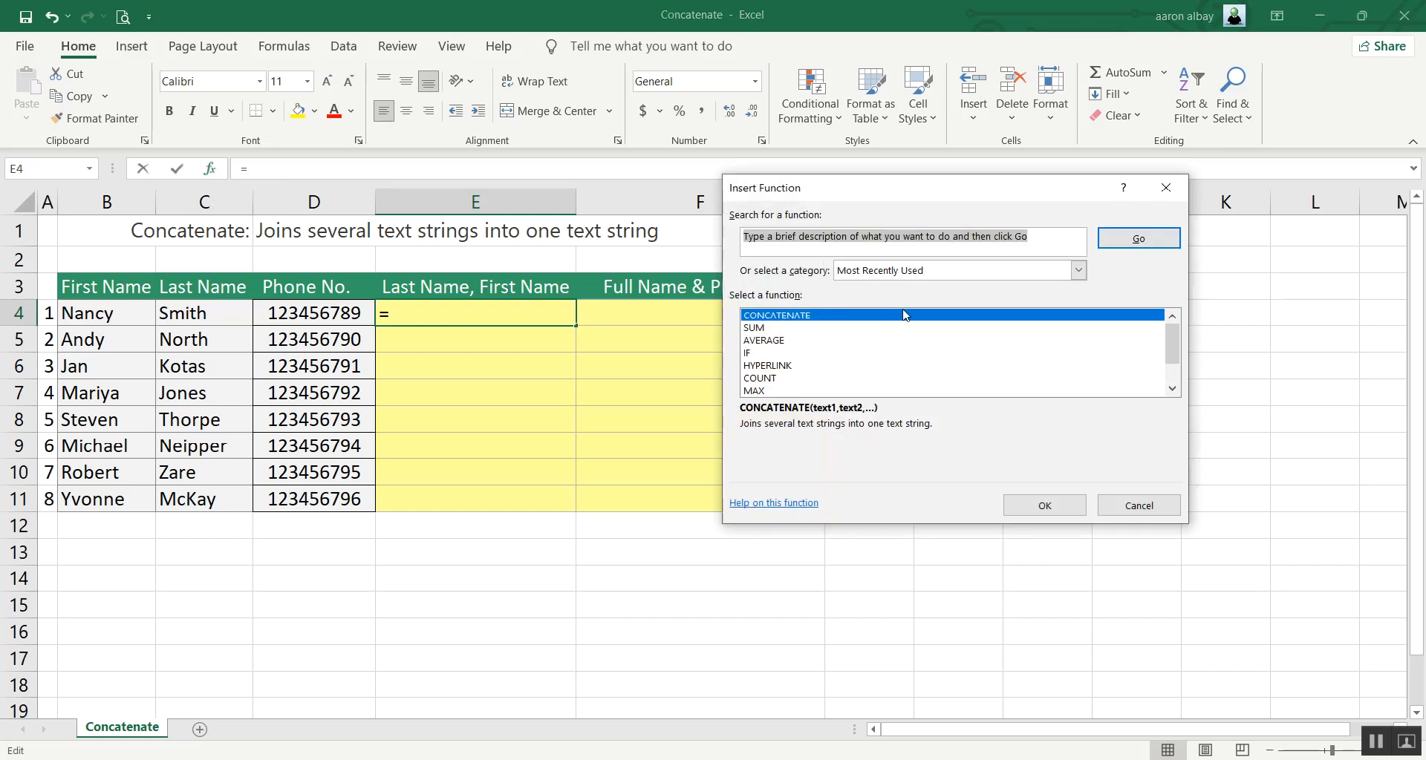
pyautogui.click(1044, 511)
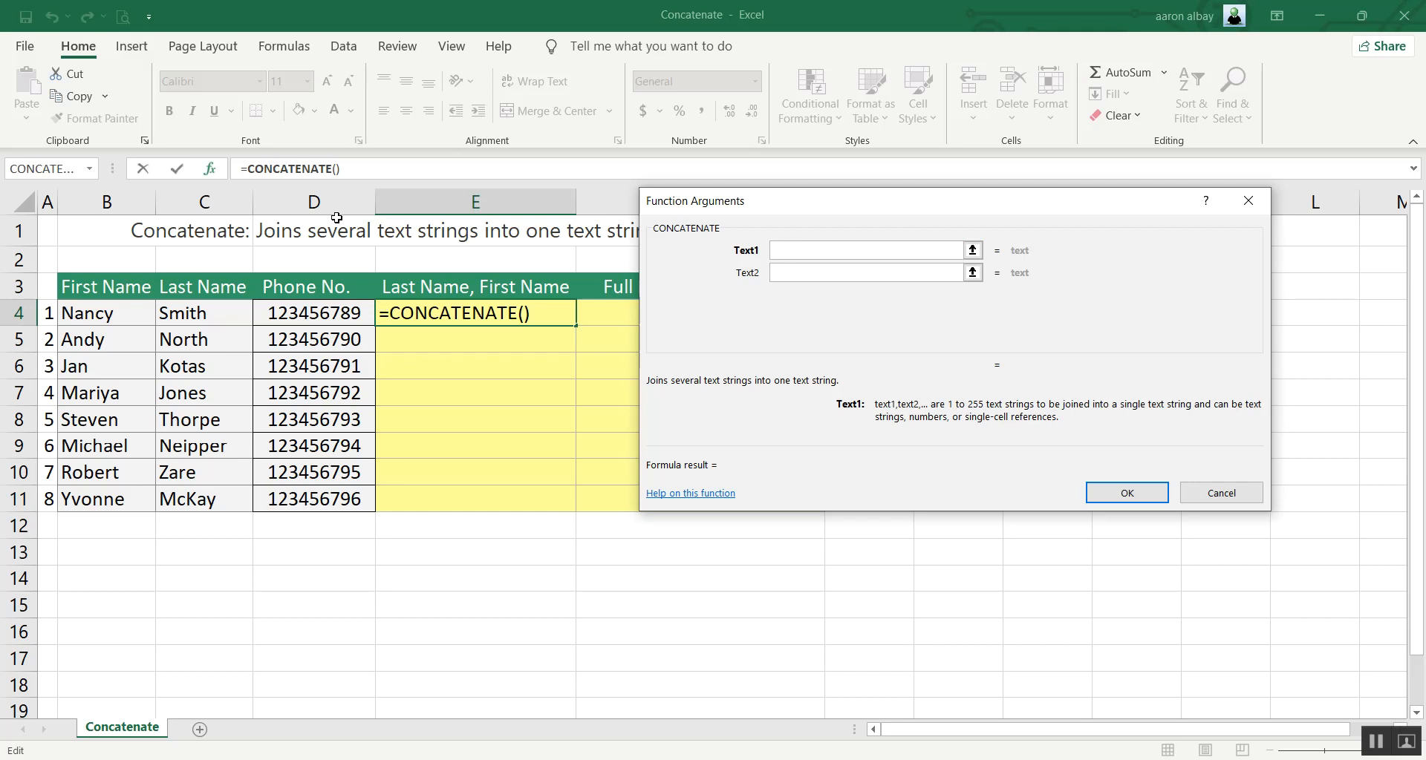
pyautogui.click(193, 313)
pyautogui.click(793, 276)
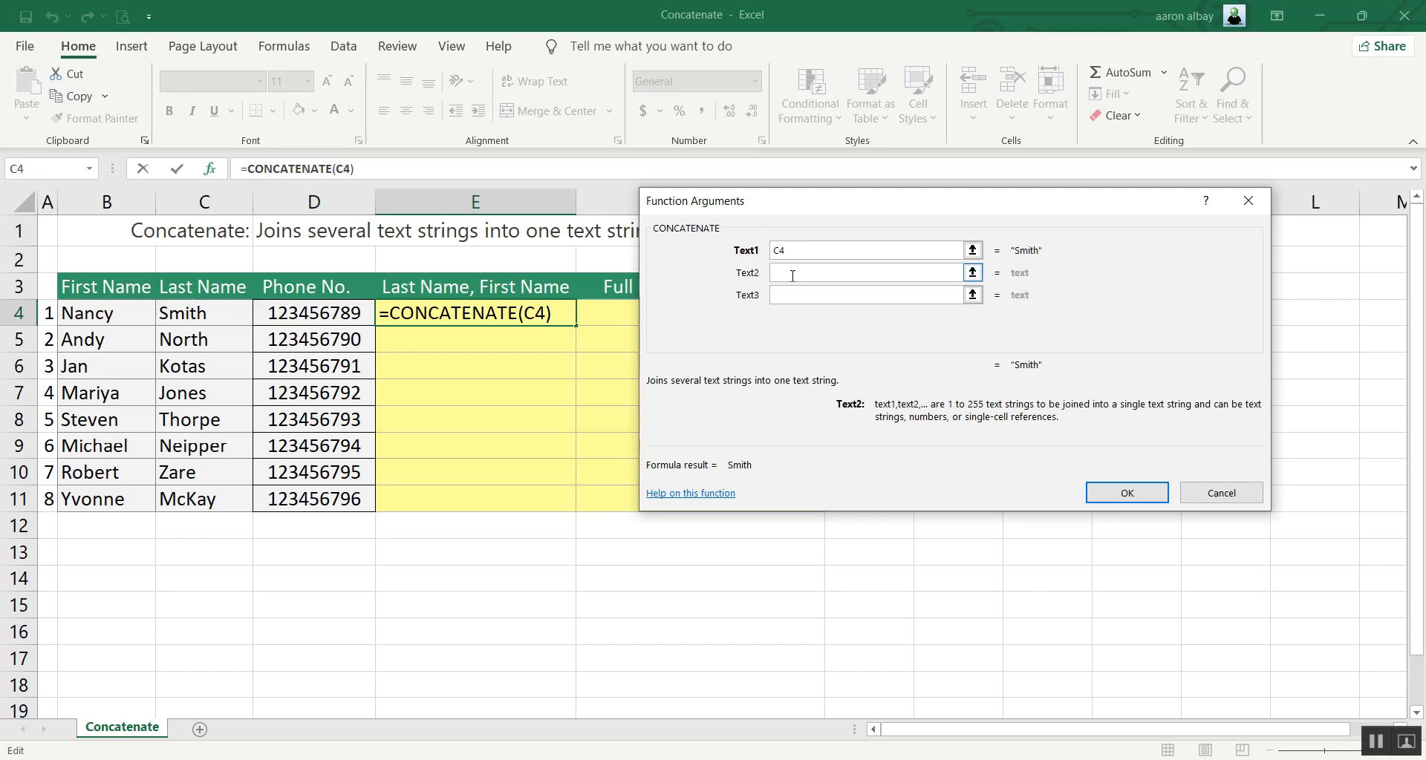
pyautogui.write(',')
pyautogui.click(793, 294)
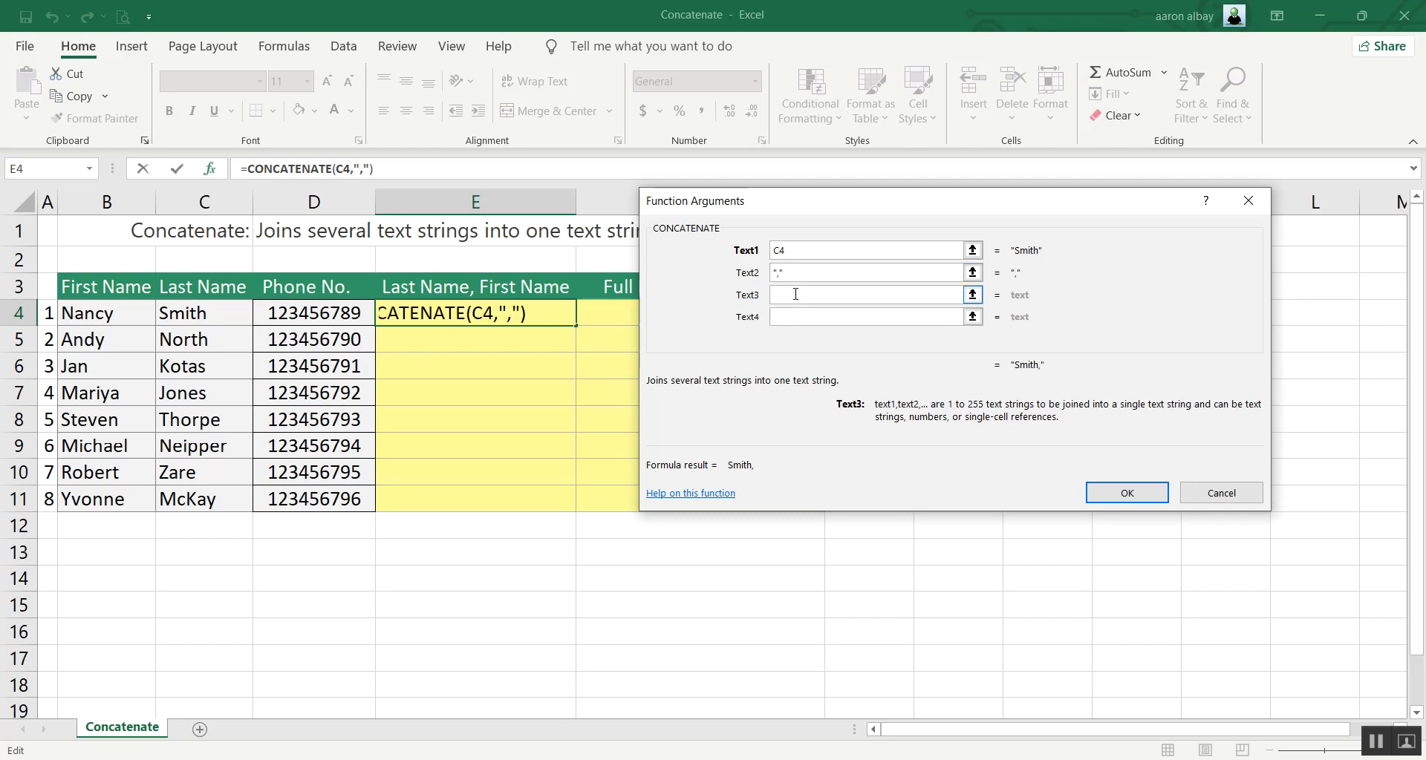
pyautogui.click(108, 317)
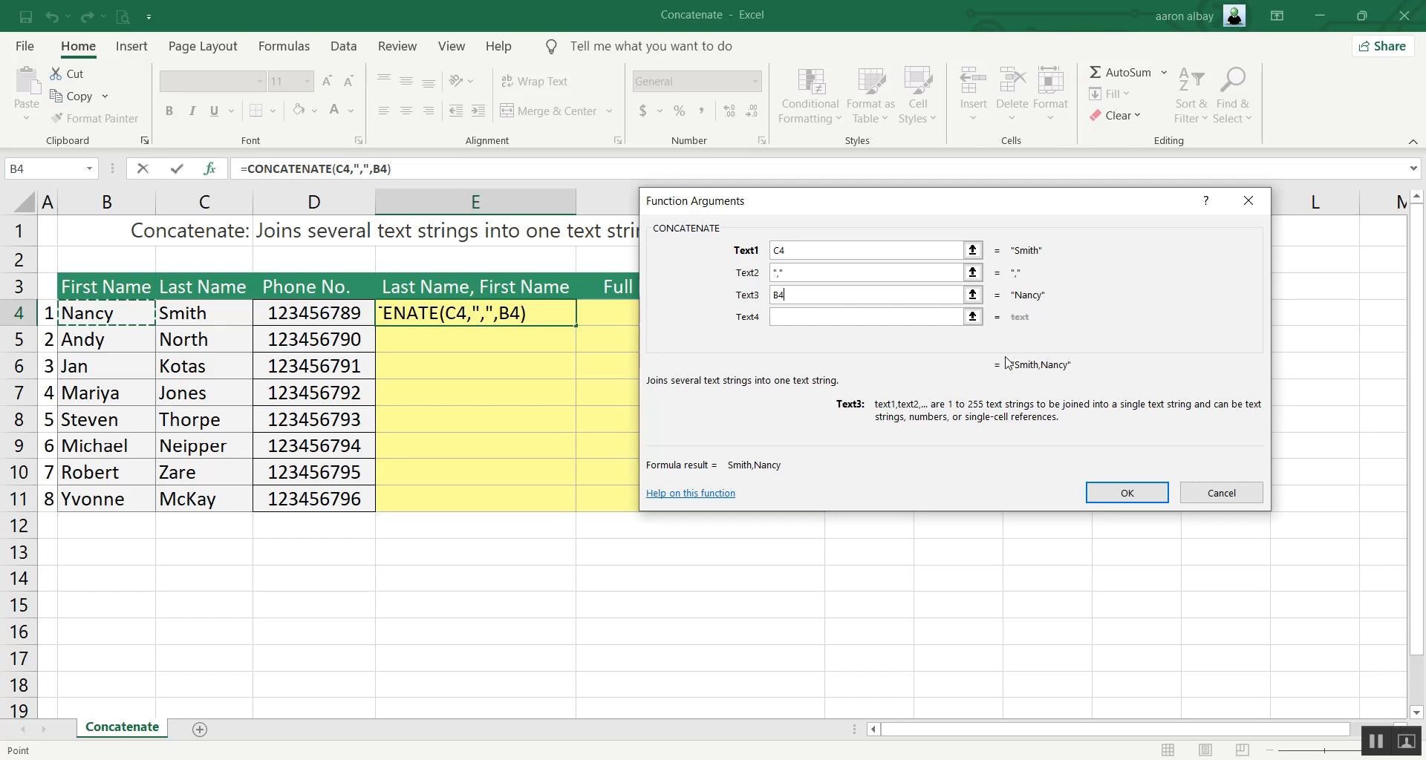
# Change the separator in the E4 formula to a comma plus a space and fill the formula down to E11.
pyautogui.click(780, 274)
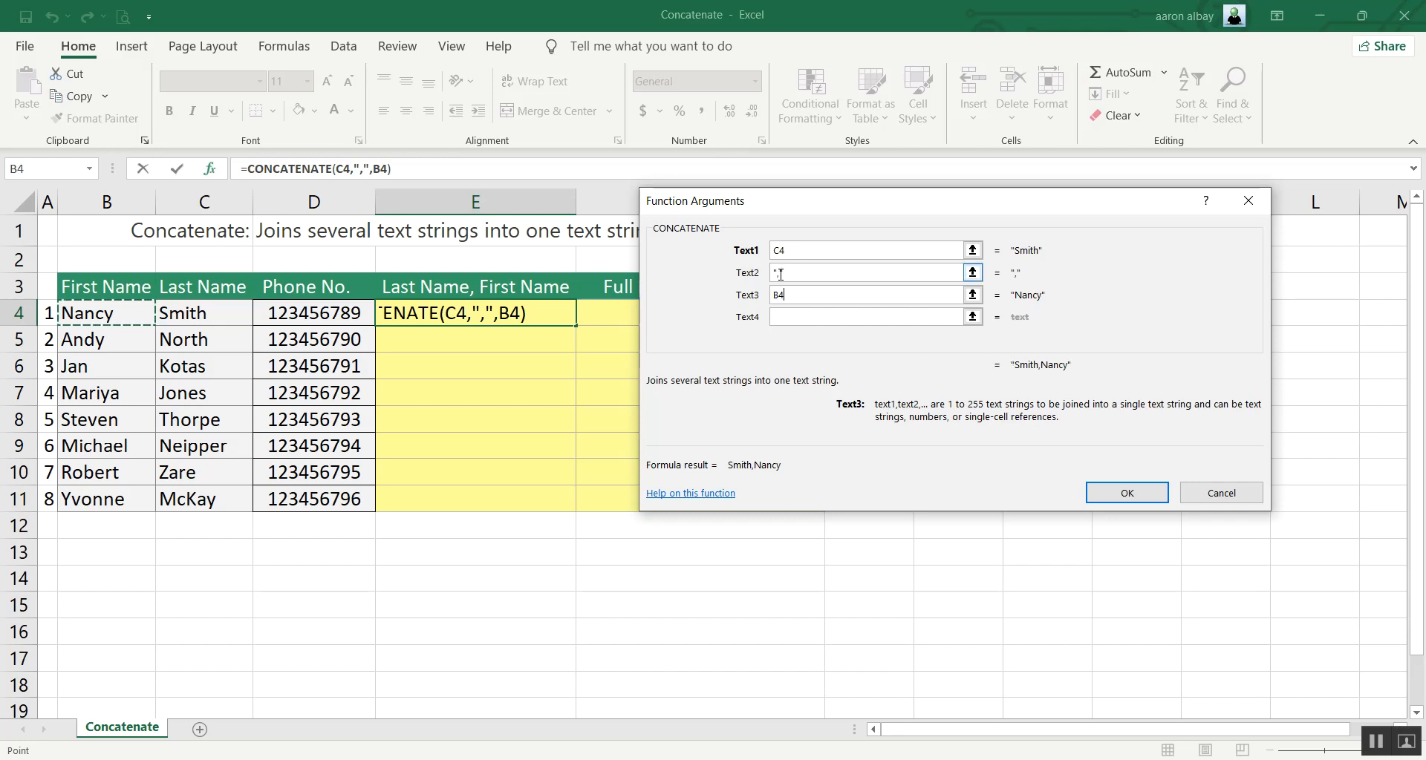
pyautogui.click(780, 274)
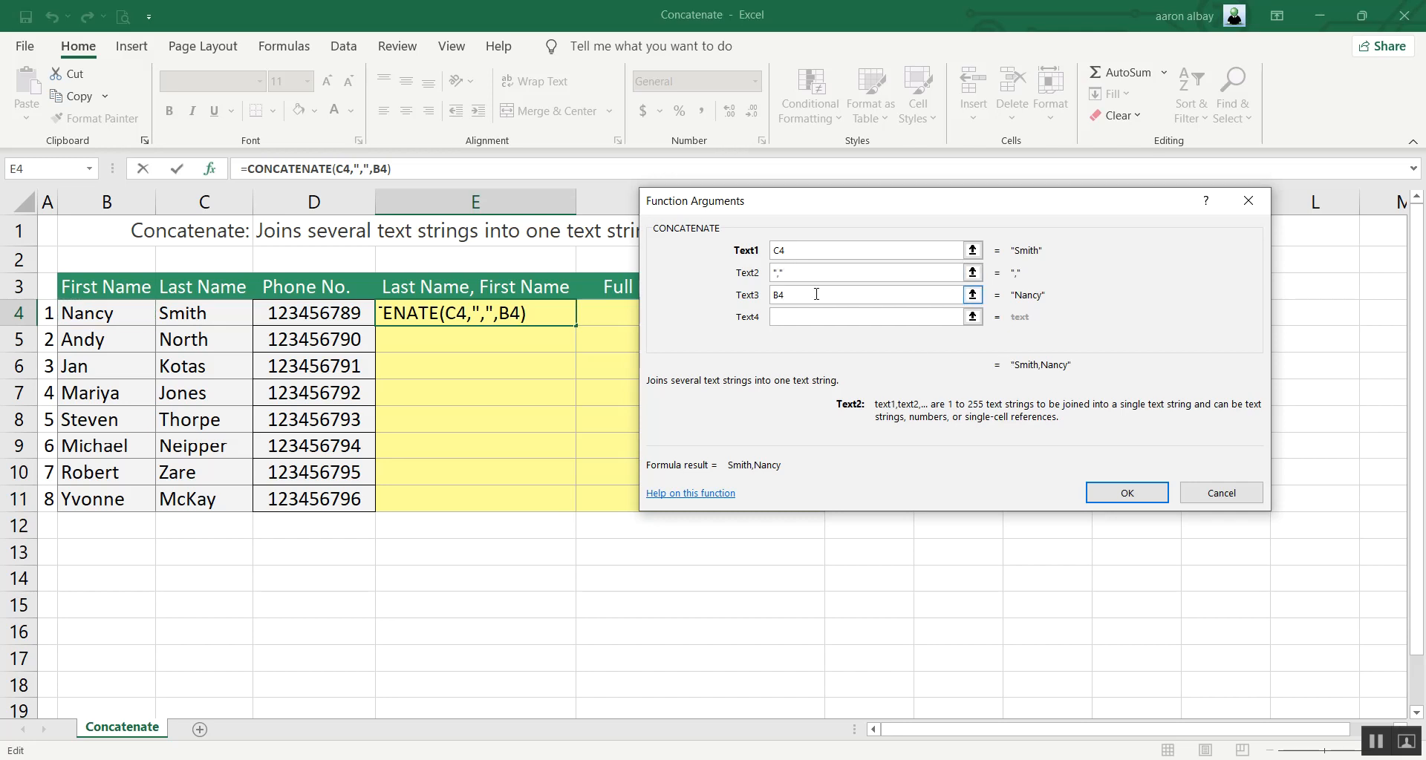
pyautogui.click(1128, 496)
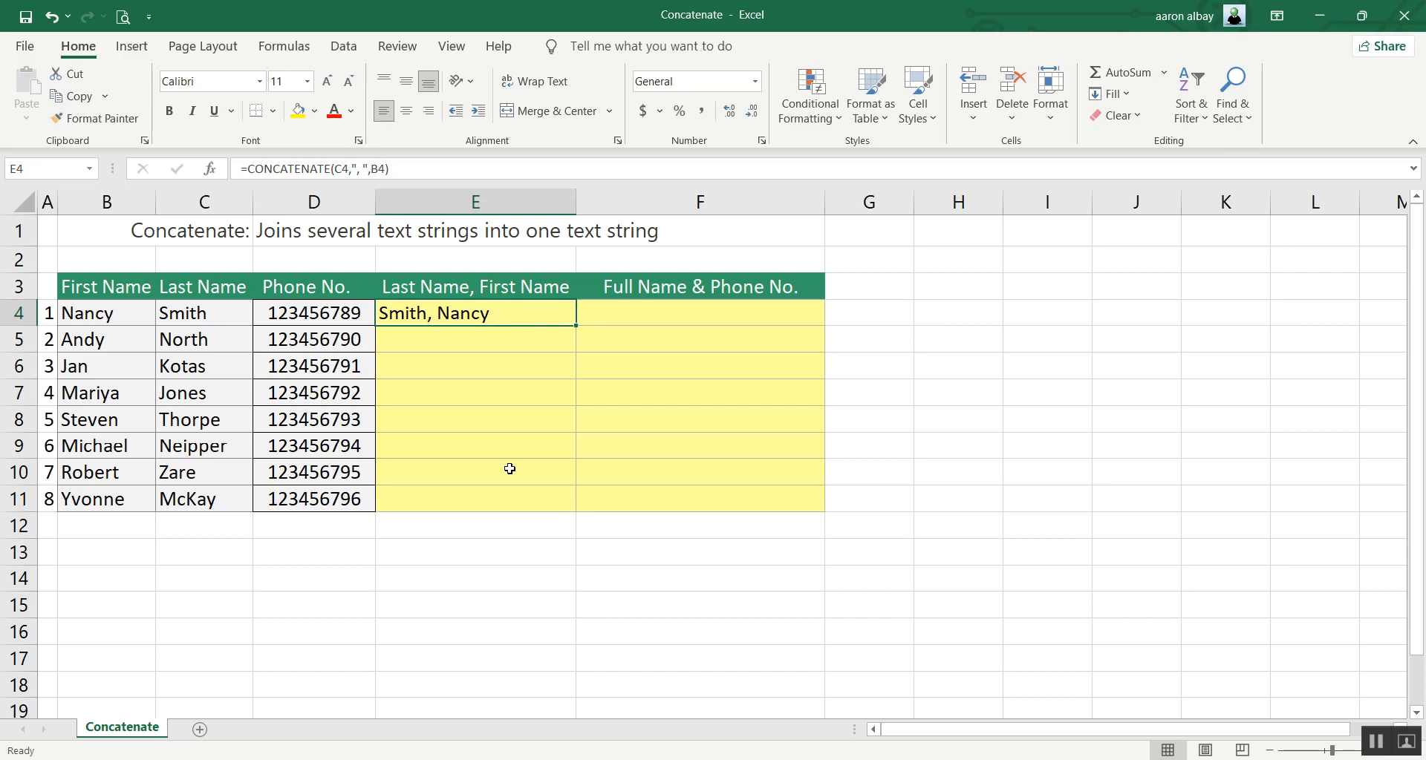
pyautogui.doubleClick(576, 326)
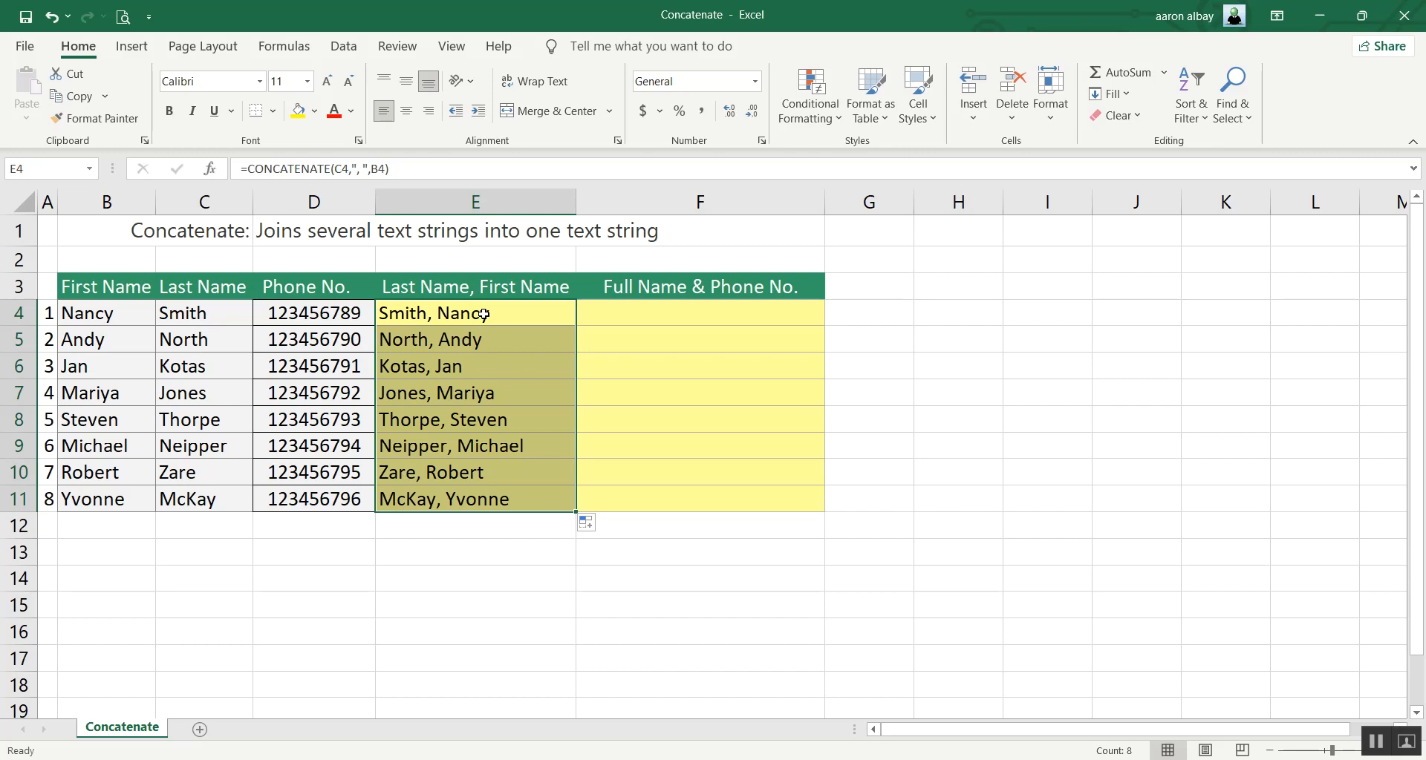
# Replace the formulas in E4:E11 with their values by copying and pasting in place, and check several of the cells.
pyautogui.click(484, 315)
pyautogui.moveTo(483, 315); pyautogui.dragTo(493, 499)
pyautogui.rightClick(479, 340)
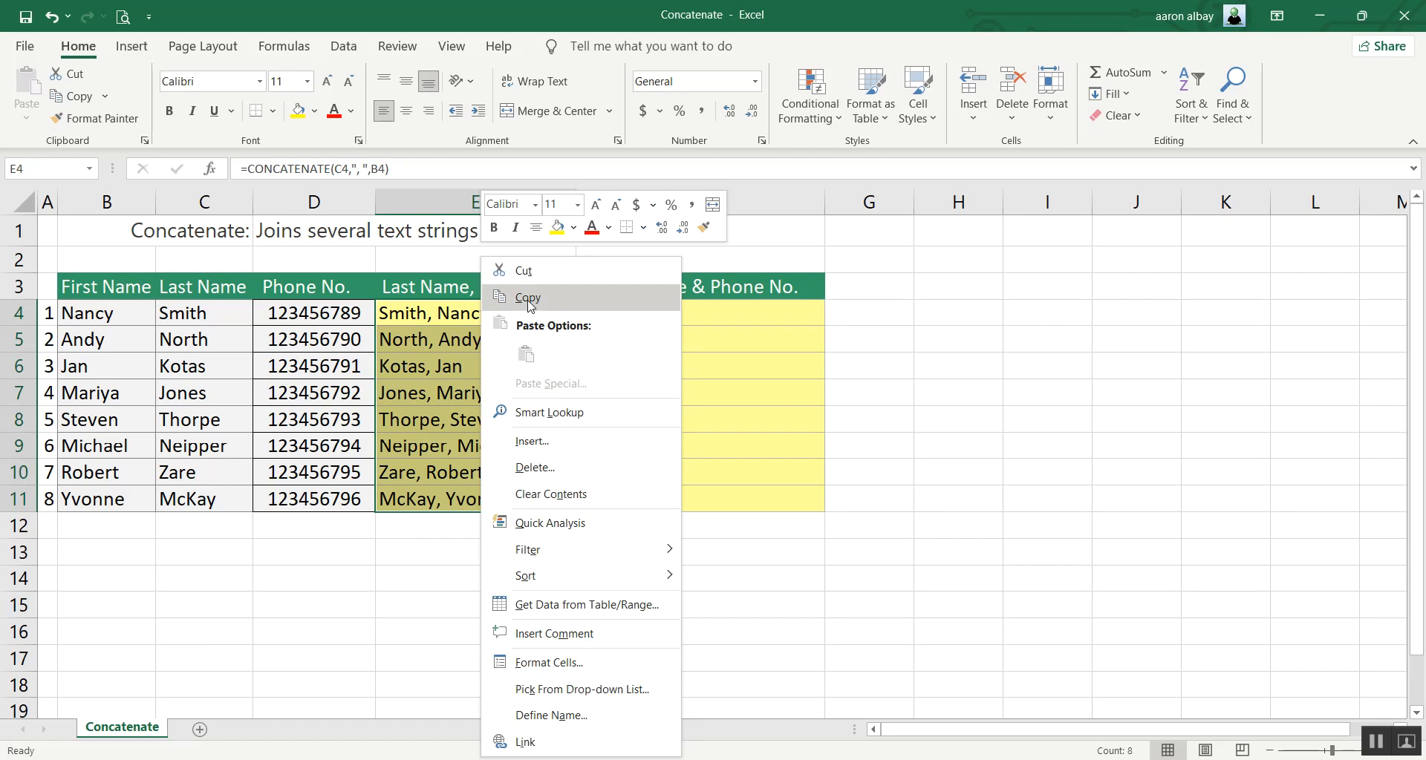
pyautogui.click(528, 297)
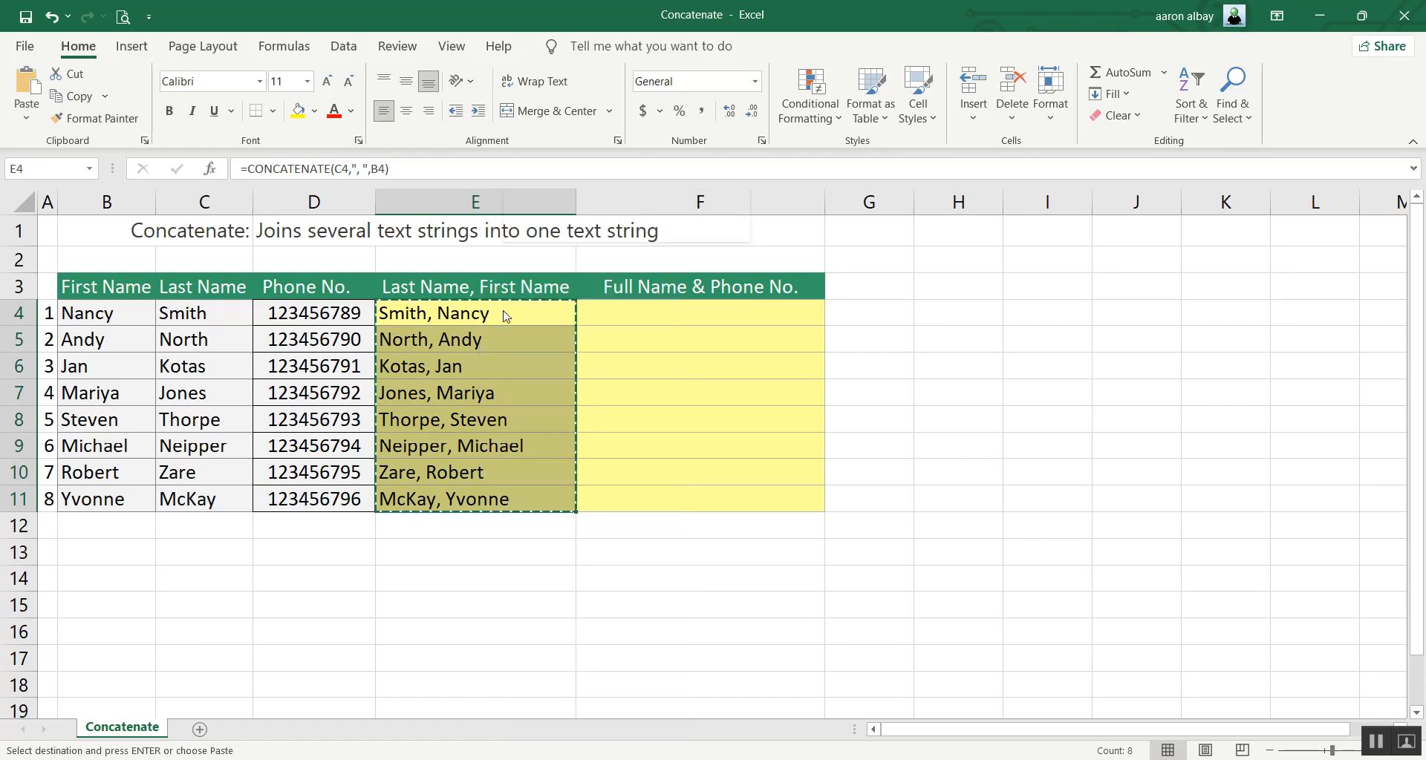
pyautogui.rightClick(504, 312)
pyautogui.click(560, 385)
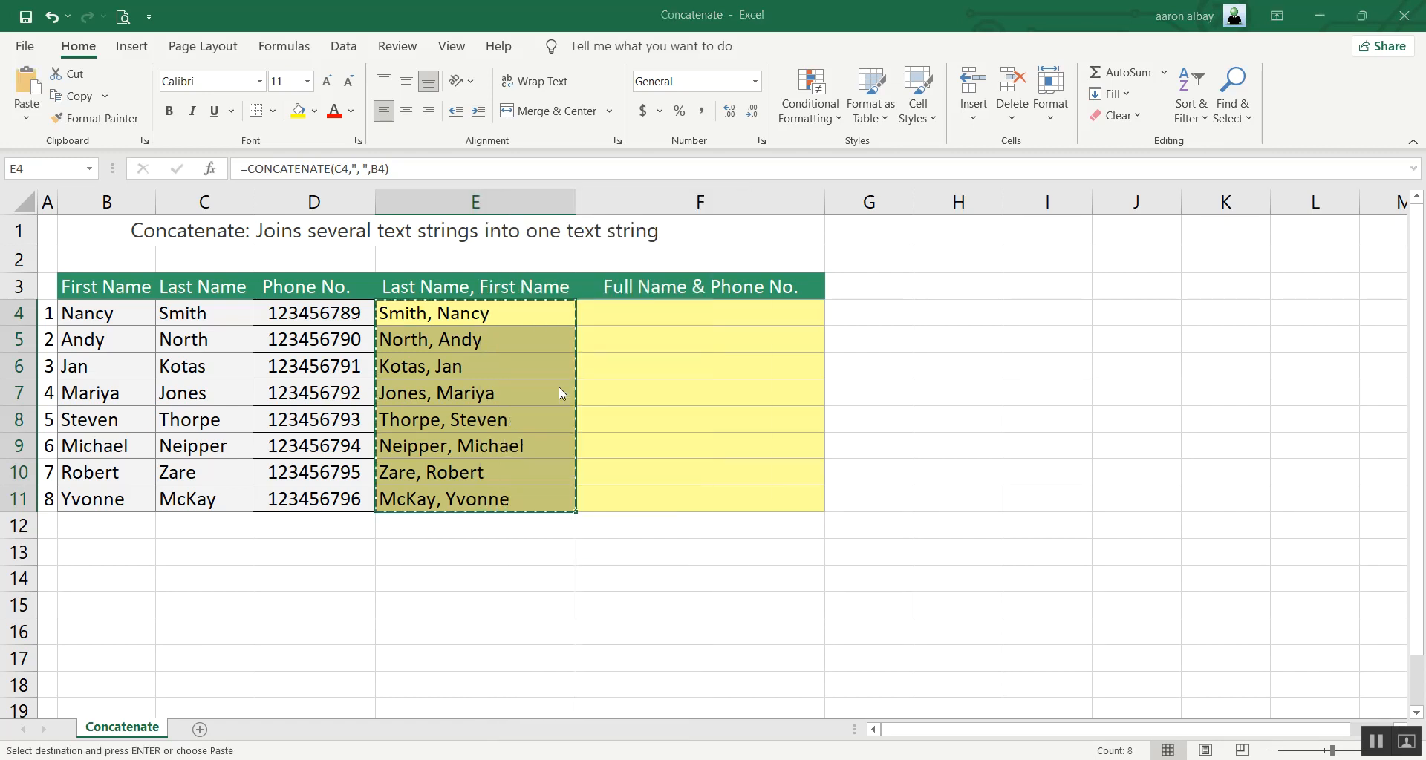
pyautogui.click(378, 350)
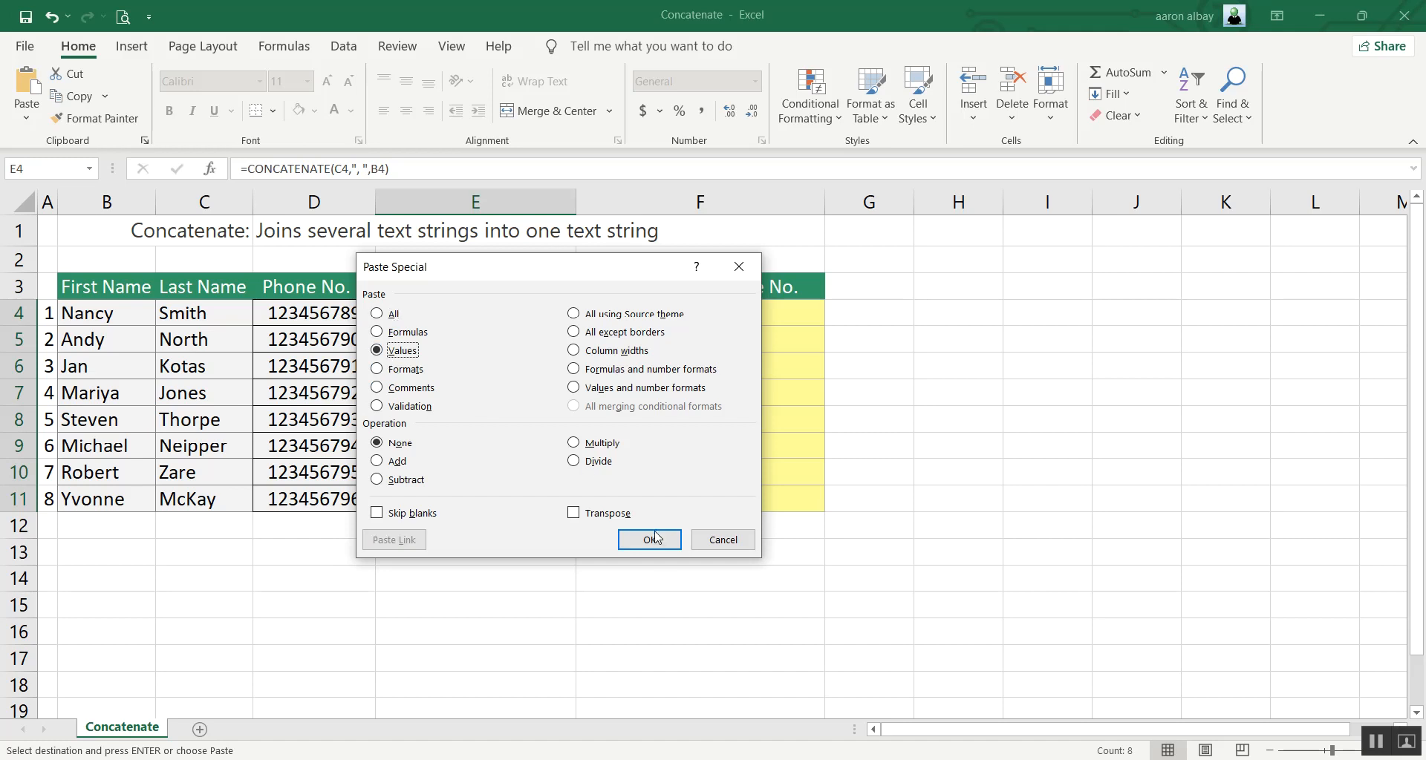
pyautogui.click(656, 548)
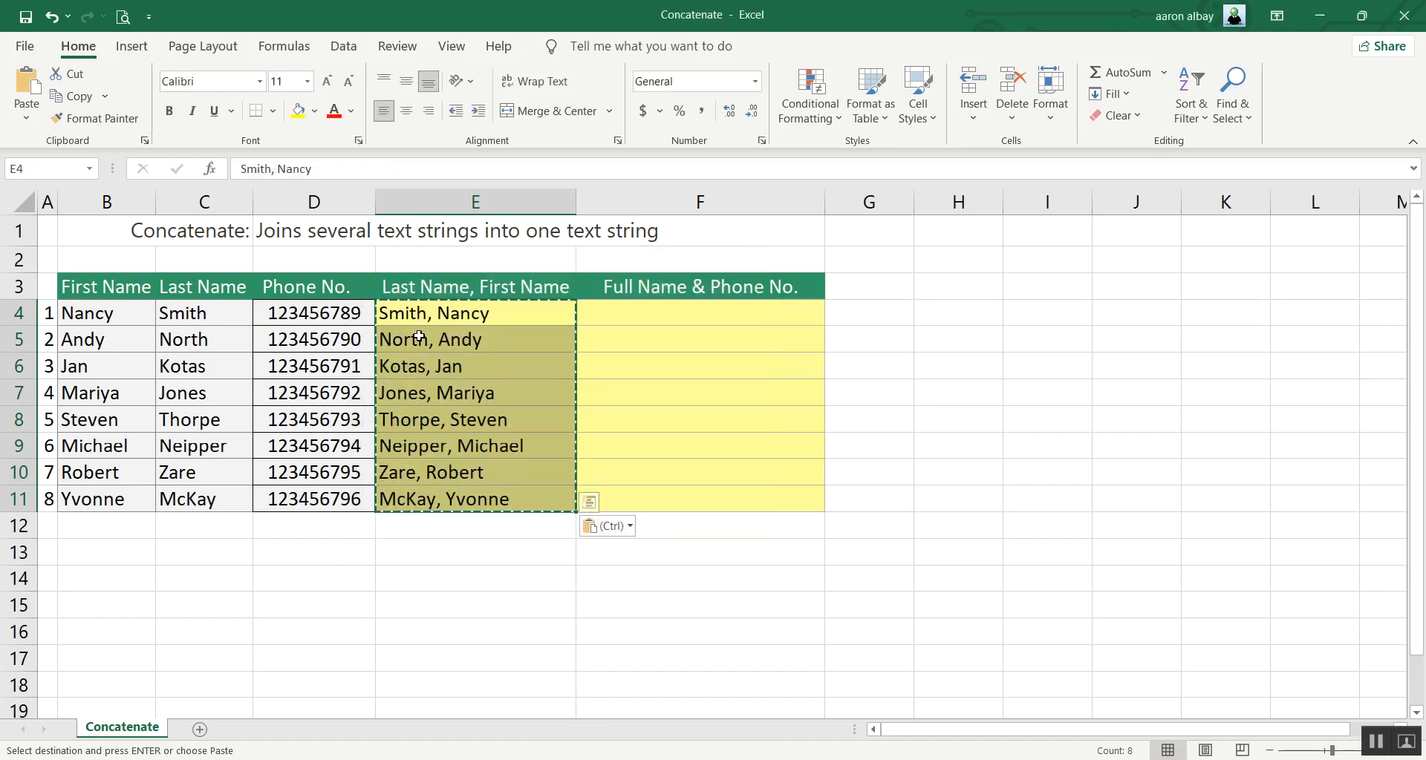
pyautogui.click(466, 340)
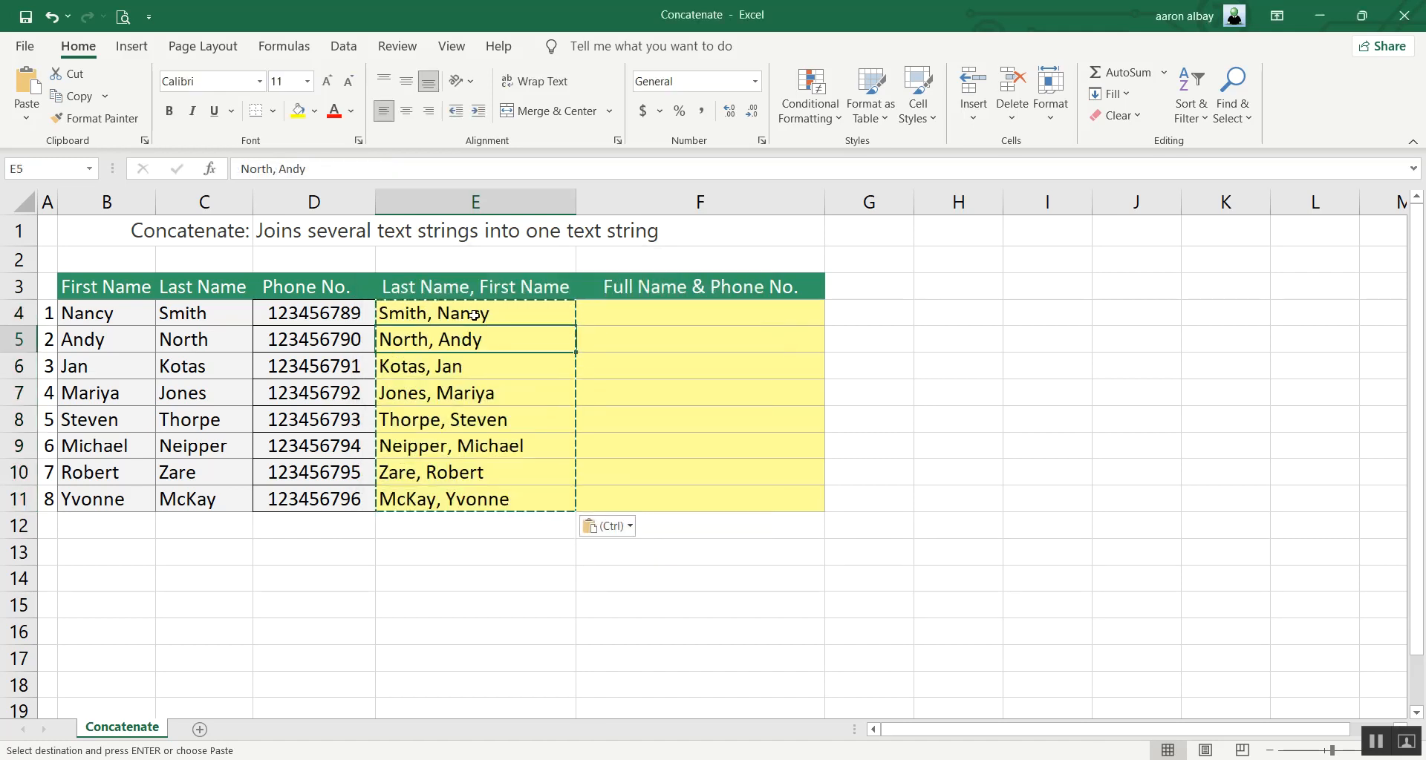
pyautogui.click(466, 392)
pyautogui.doubleClick(464, 446)
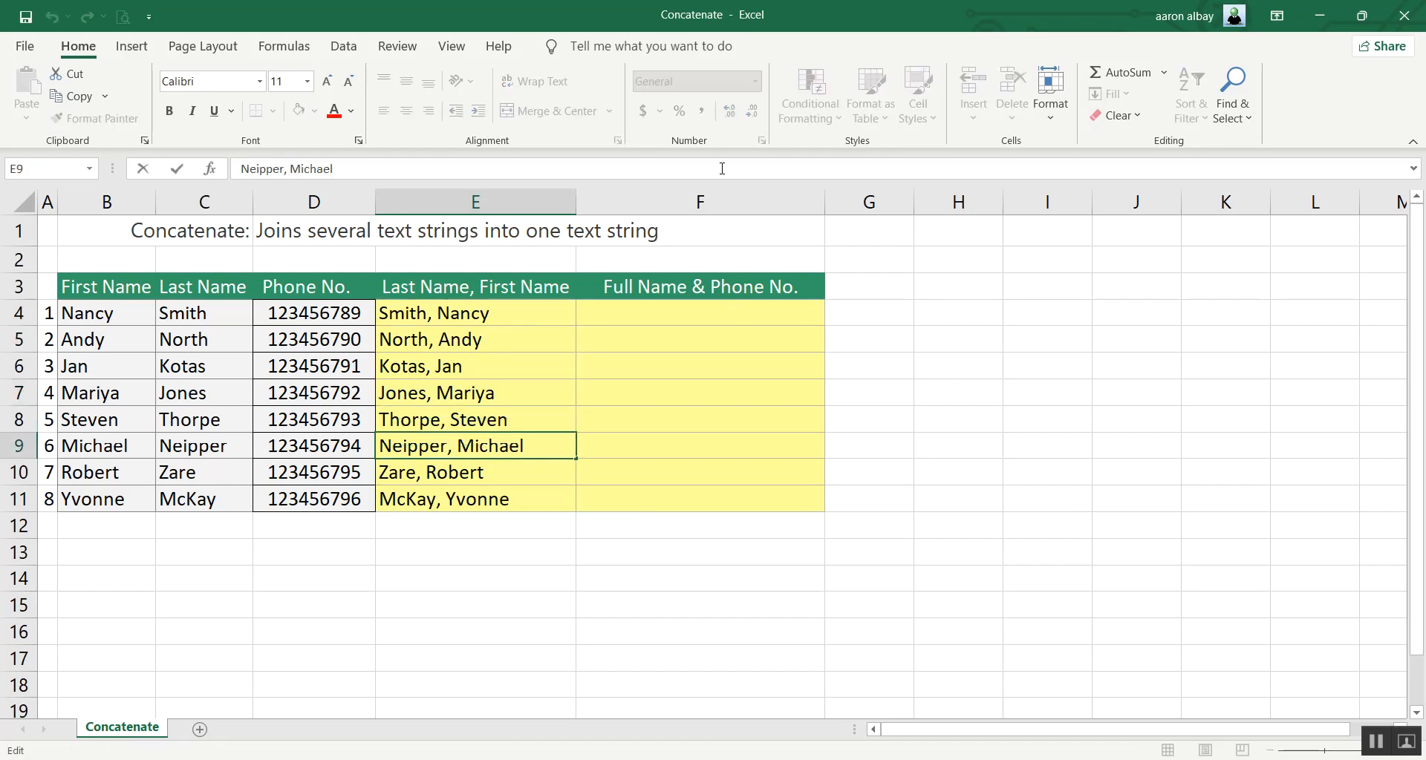
# Start a CONCATENATE formula in F4 with B4, a space " " and C4 as its first three arguments.
pyautogui.click(693, 316)
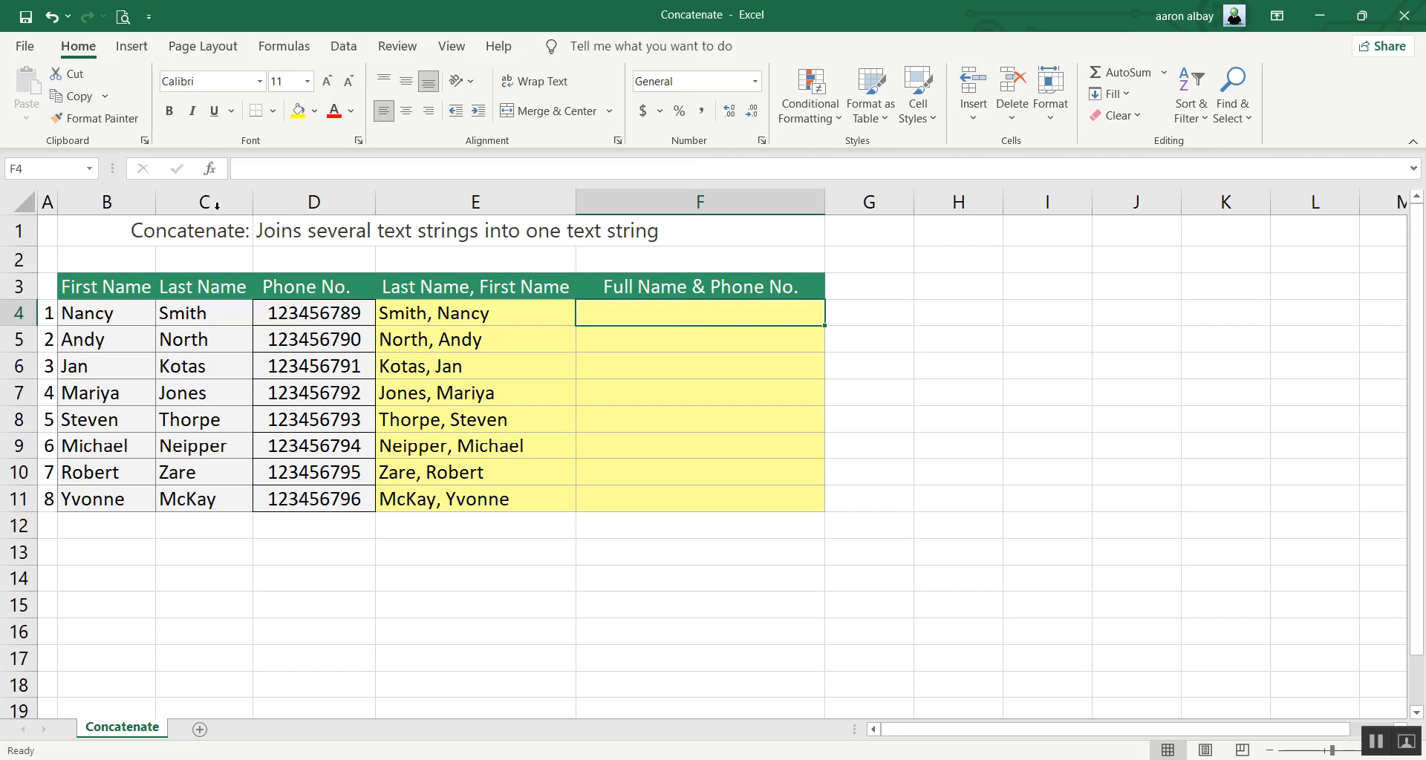
pyautogui.click(212, 170)
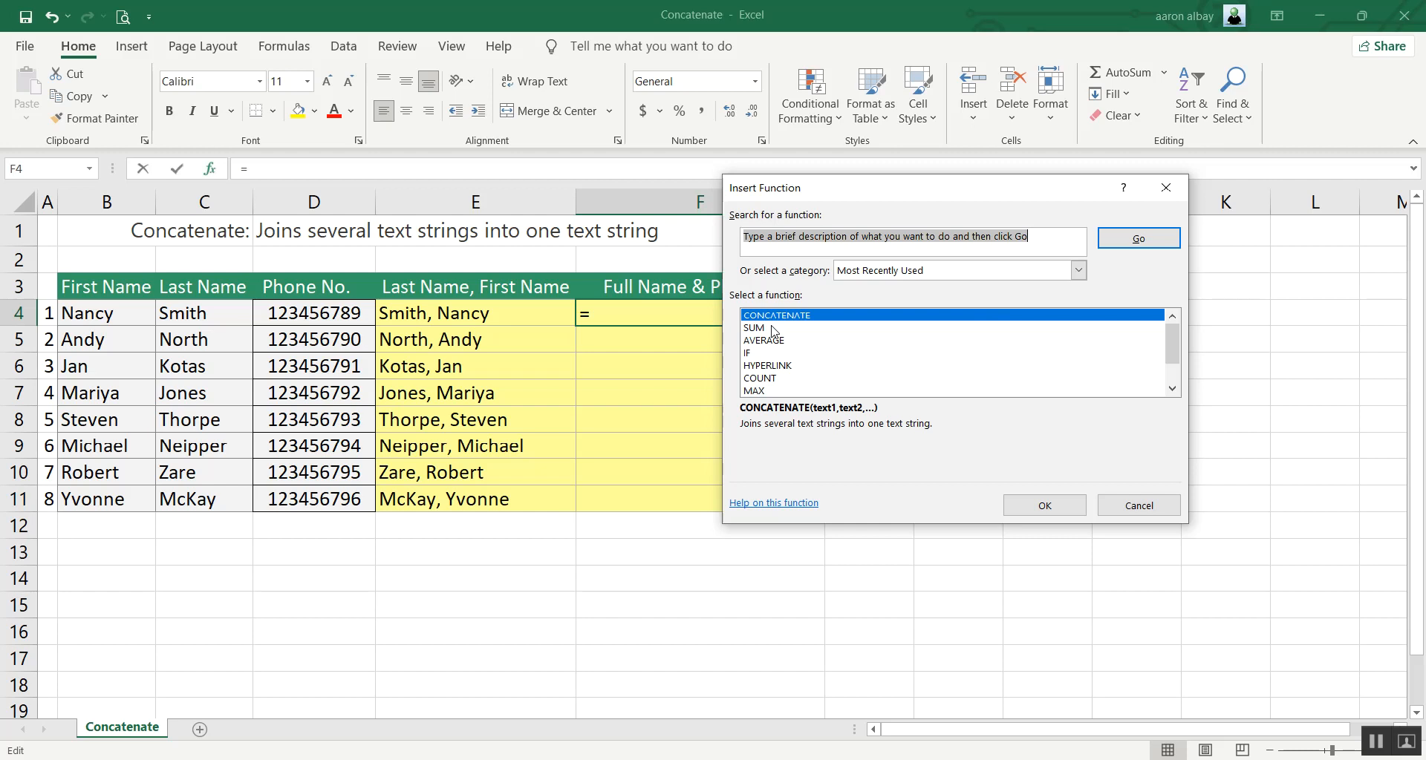
pyautogui.click(1045, 506)
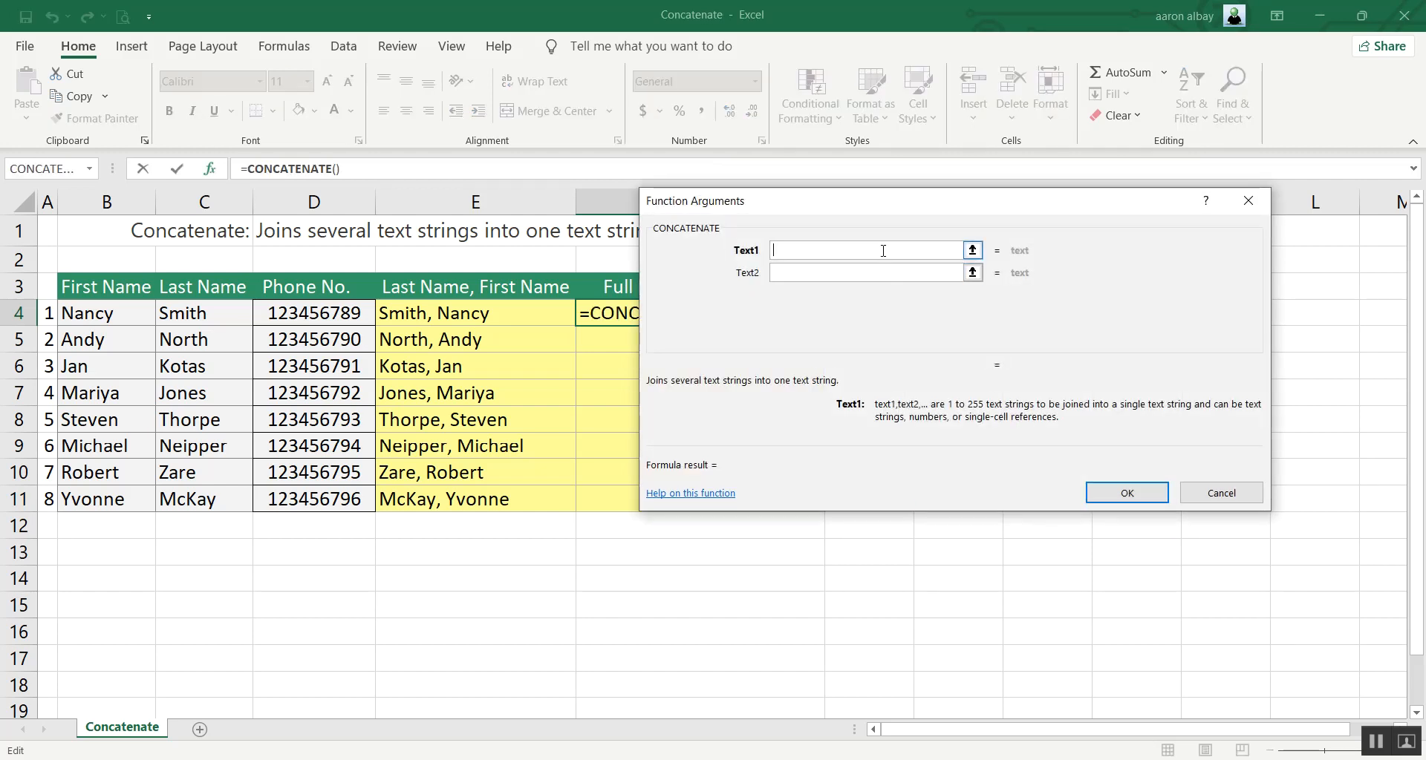
pyautogui.click(124, 316)
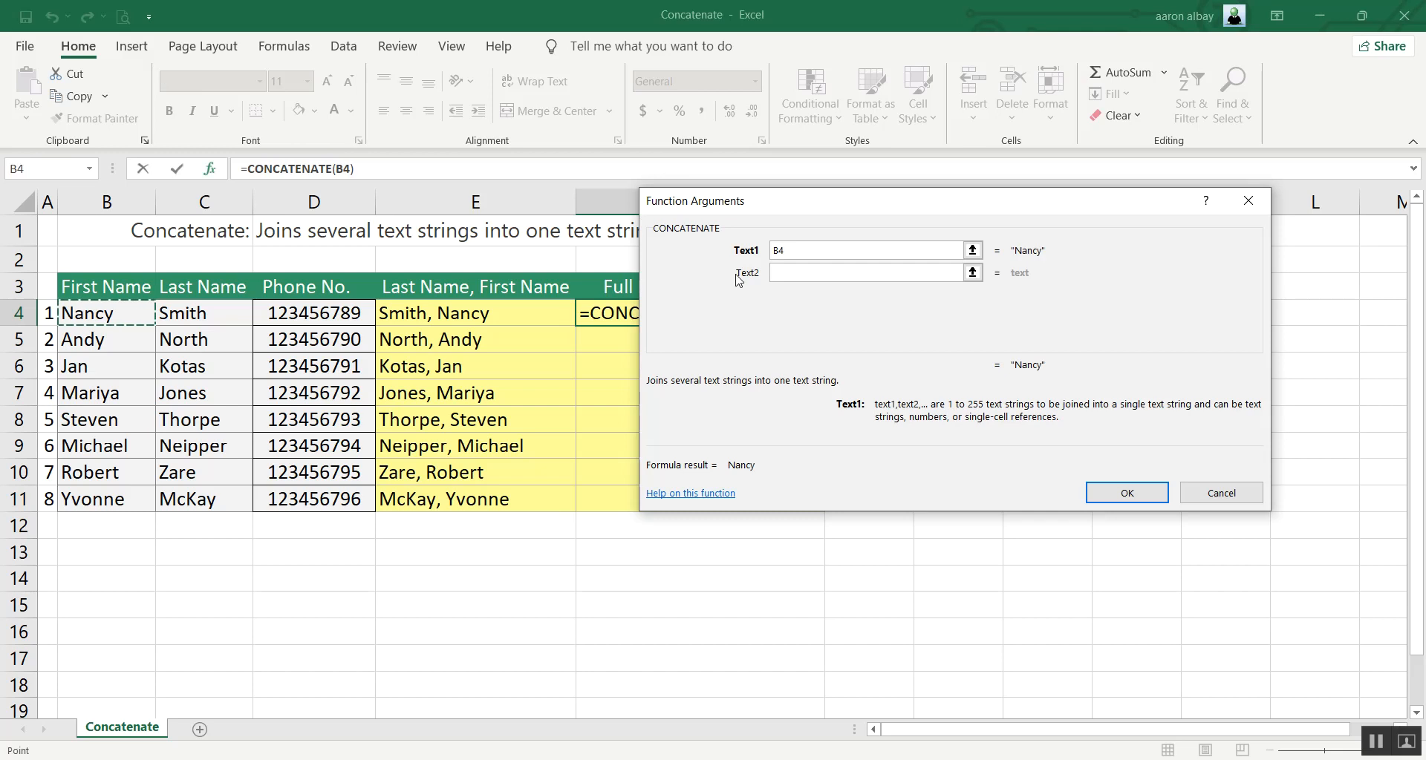
pyautogui.click(797, 272)
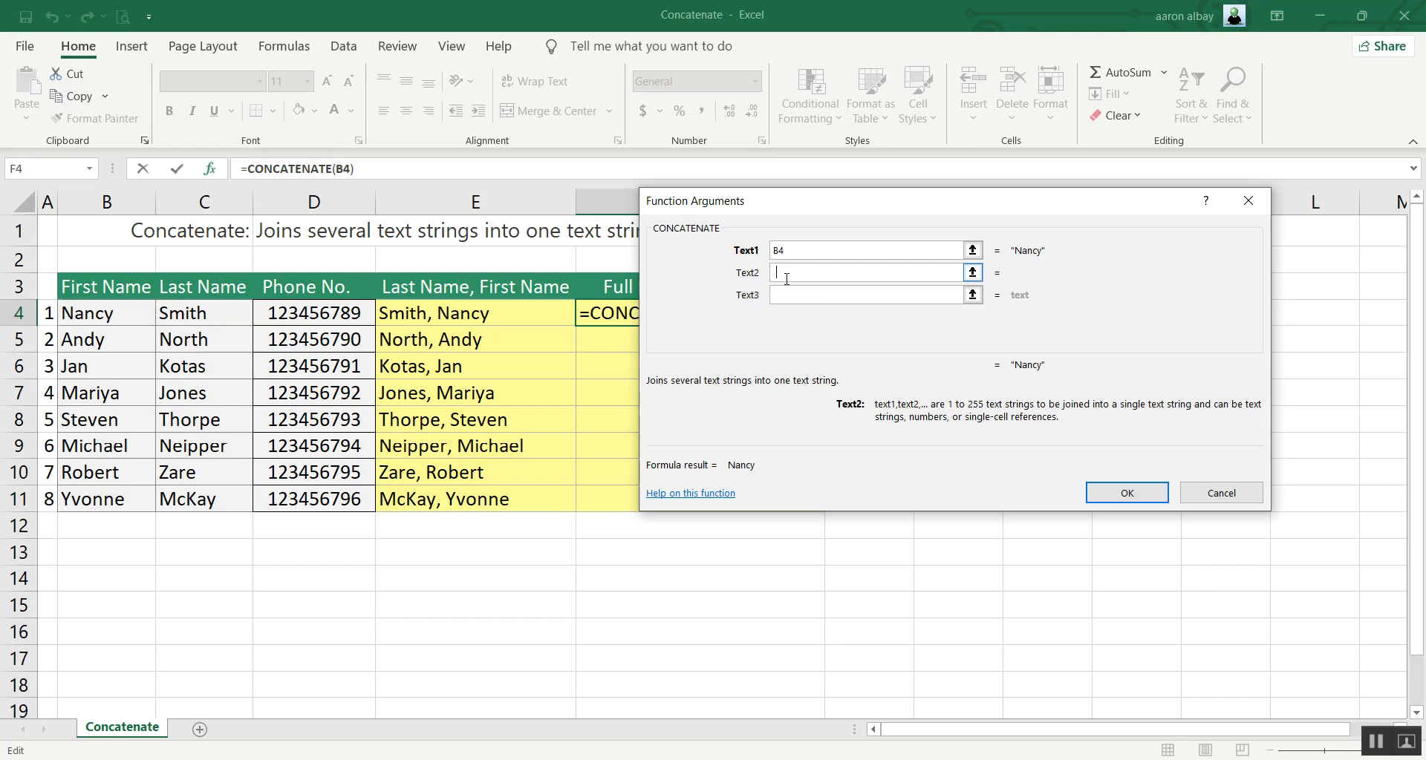
pyautogui.click(789, 300)
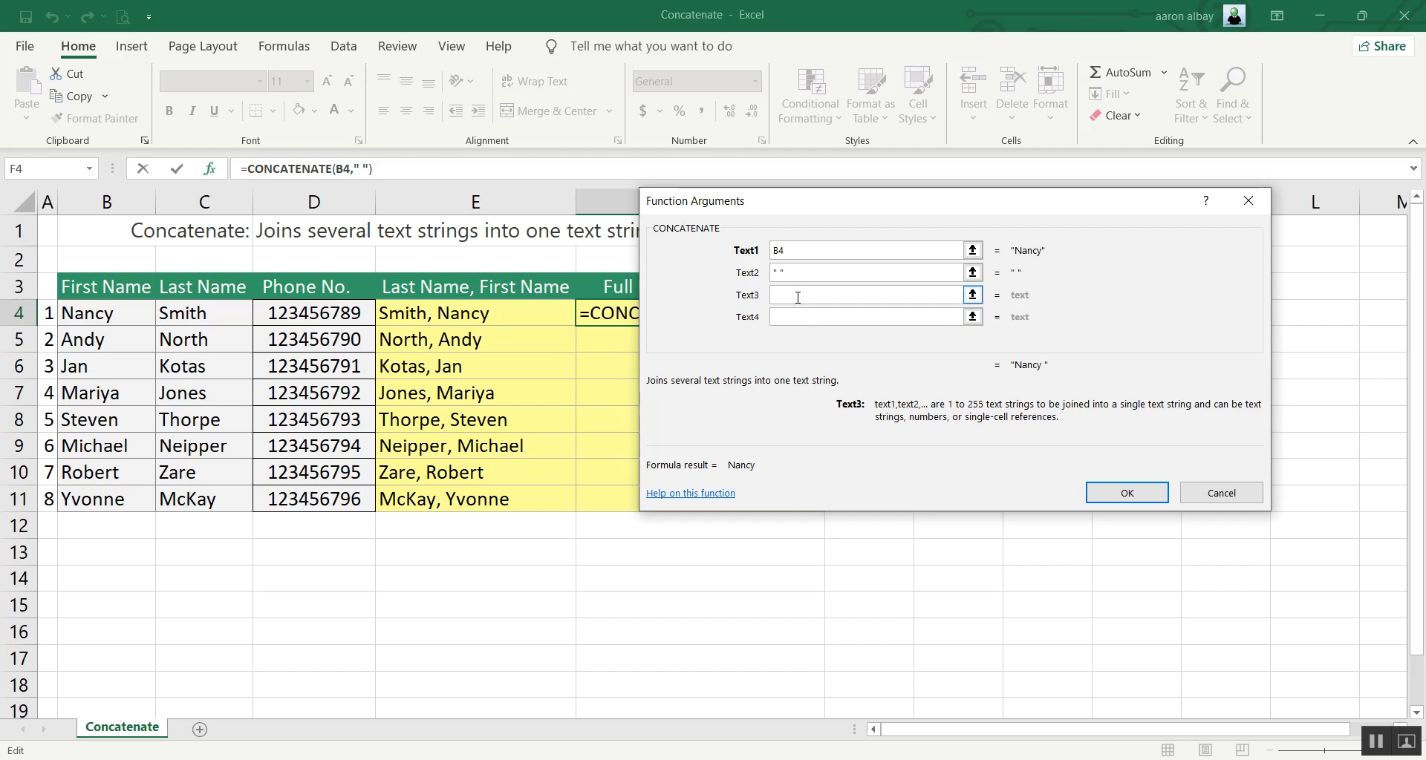
pyautogui.click(214, 314)
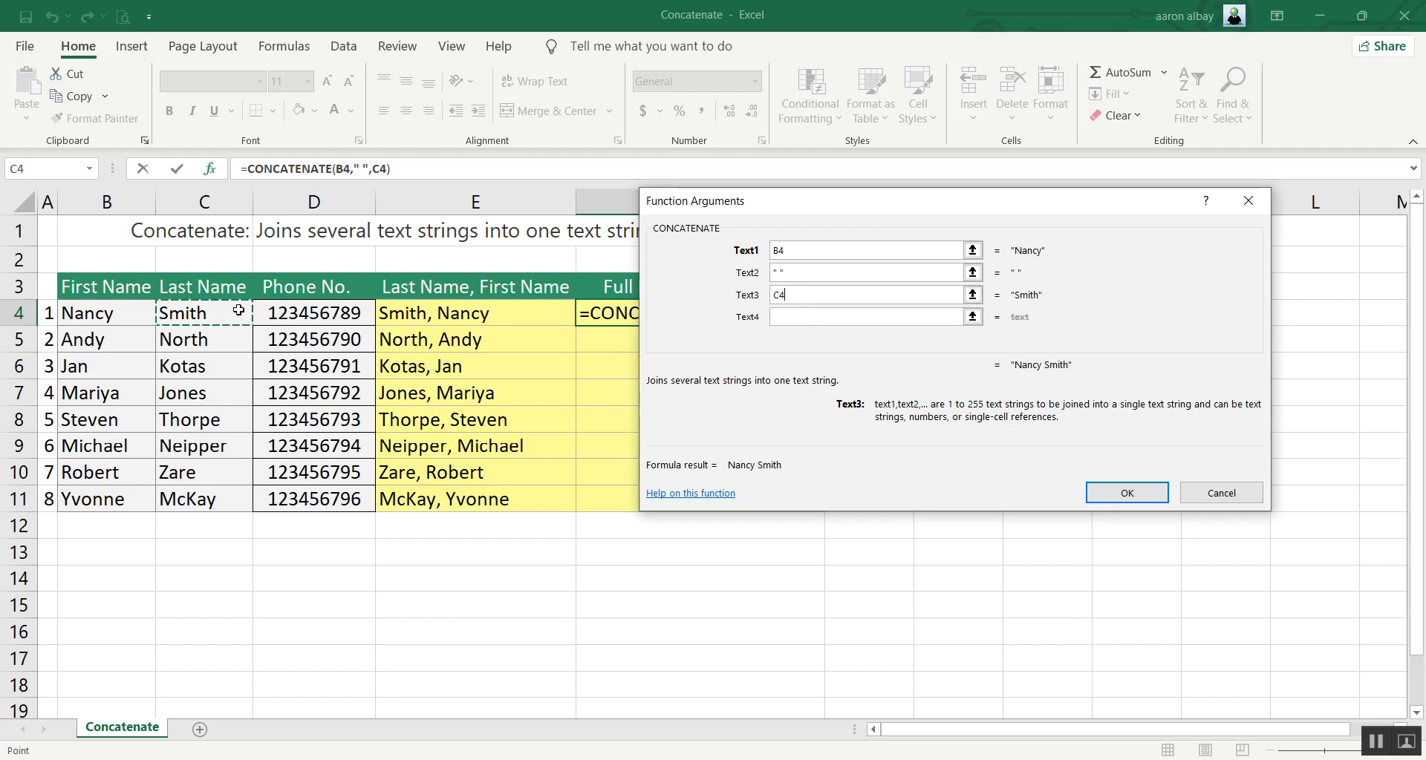
# Add a space " " and D4 as the fourth and fifth arguments and fill the formula down to F11.
pyautogui.click(798, 313)
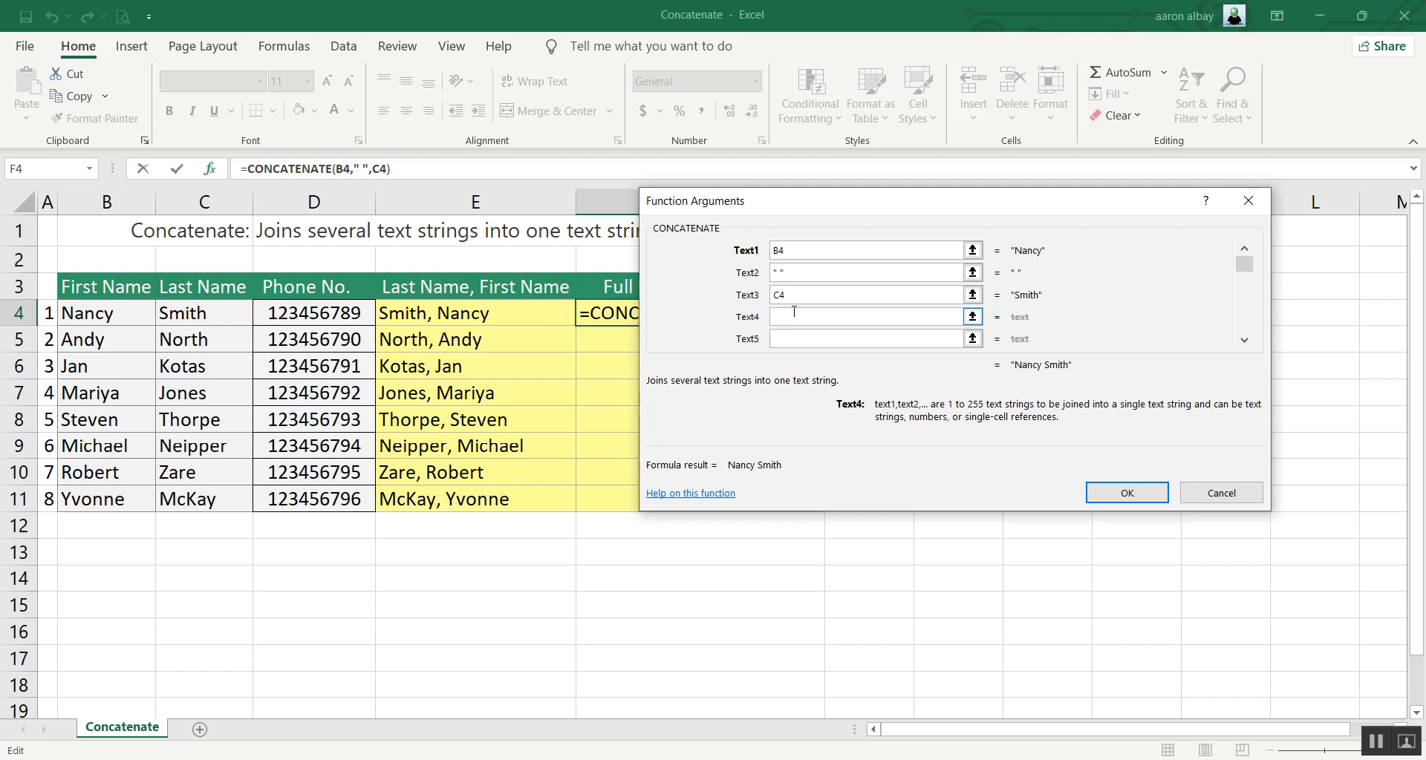
pyautogui.click(804, 338)
pyautogui.write('" "')
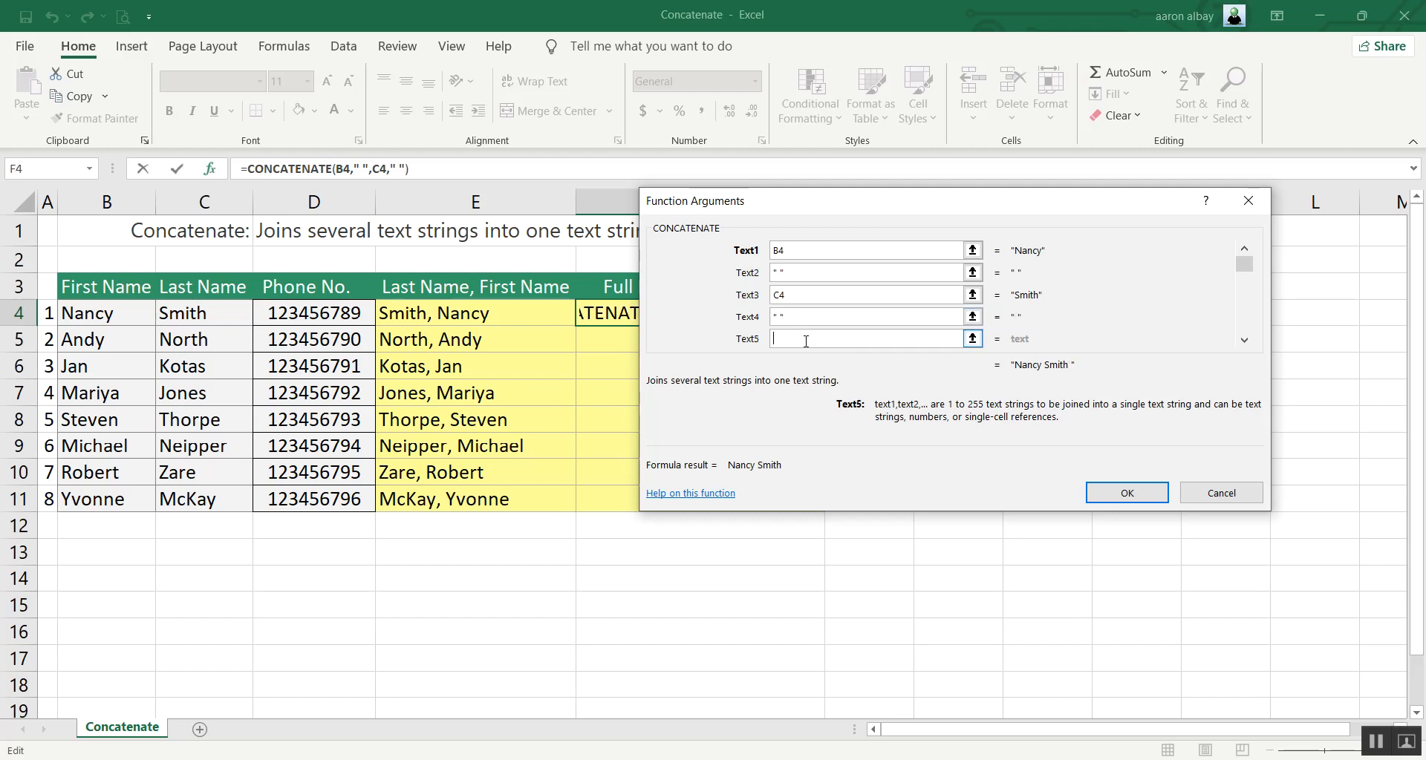
pyautogui.click(805, 341)
pyautogui.click(335, 309)
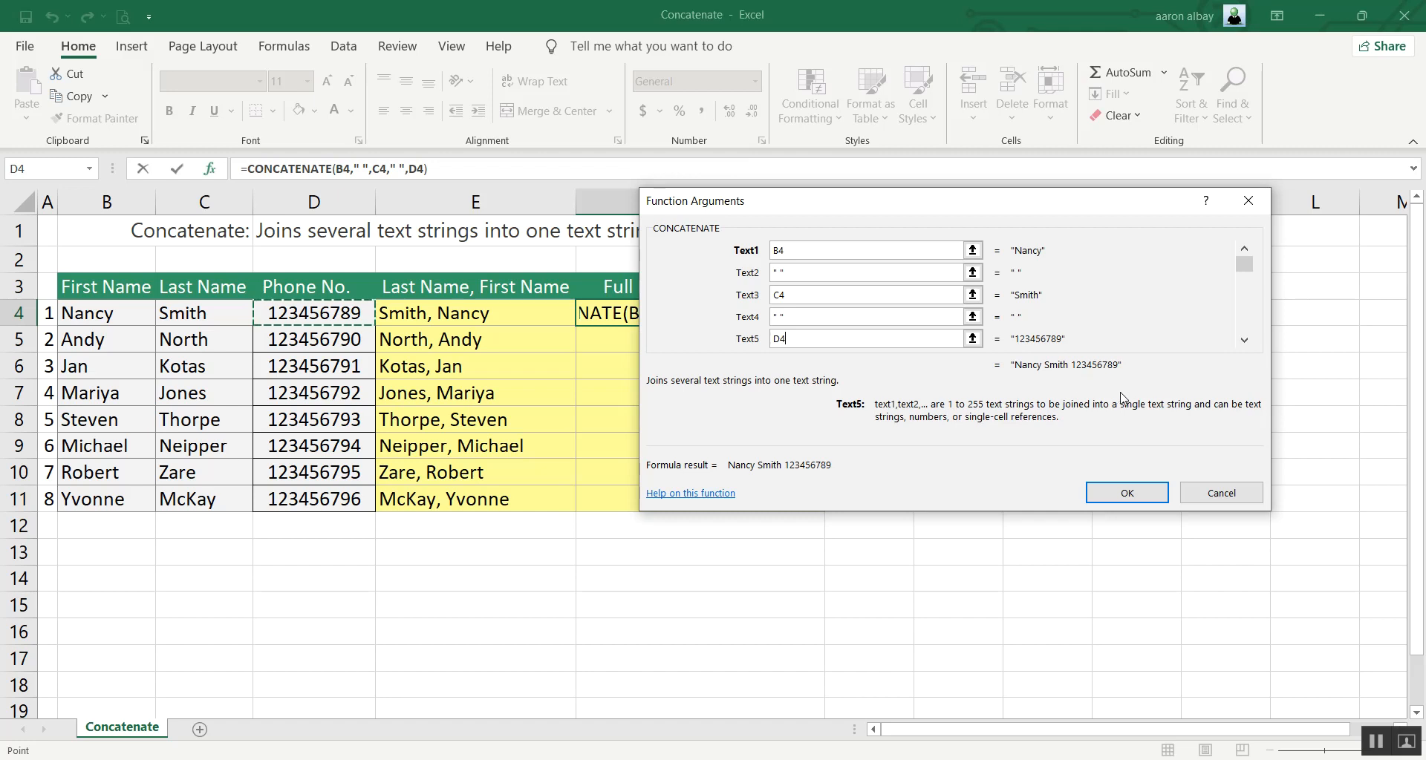
pyautogui.click(1127, 495)
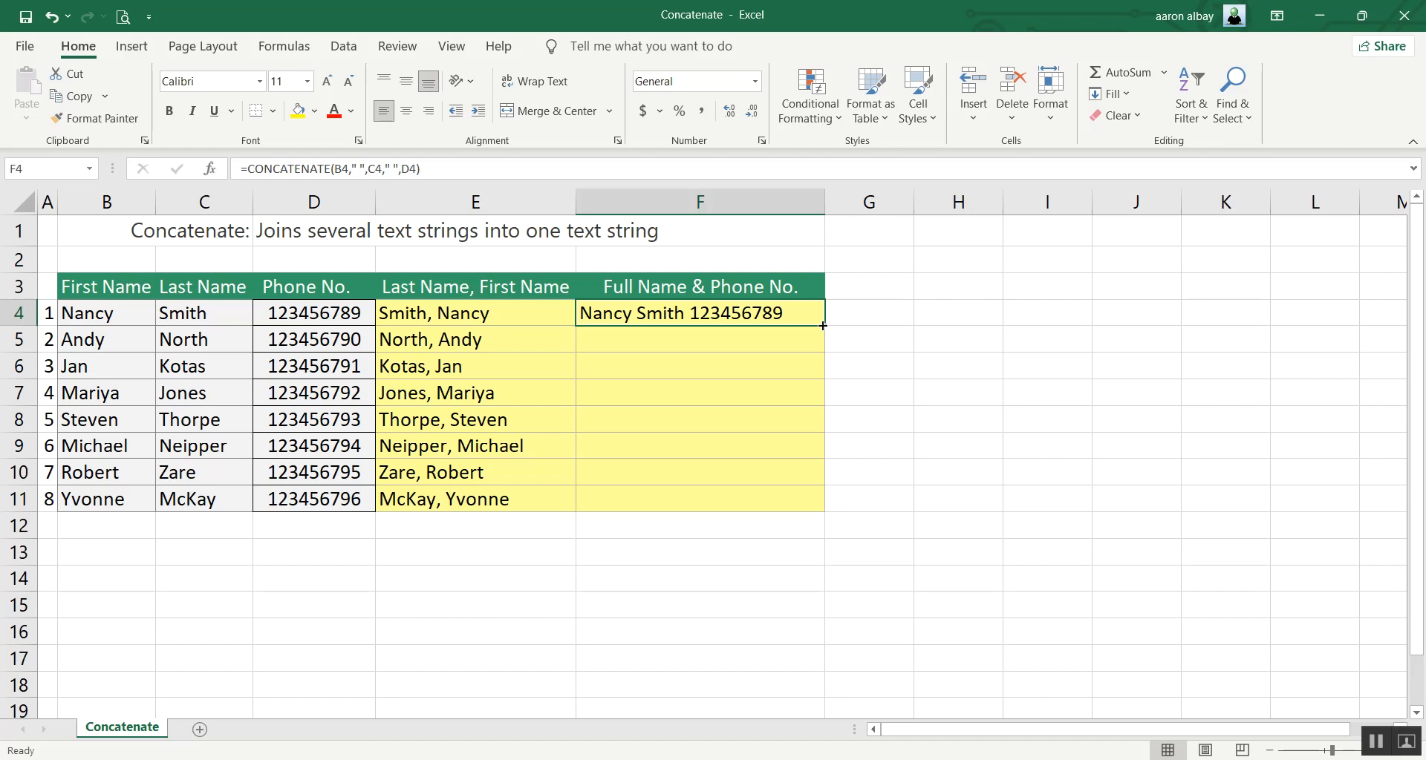
pyautogui.doubleClick(822, 326)
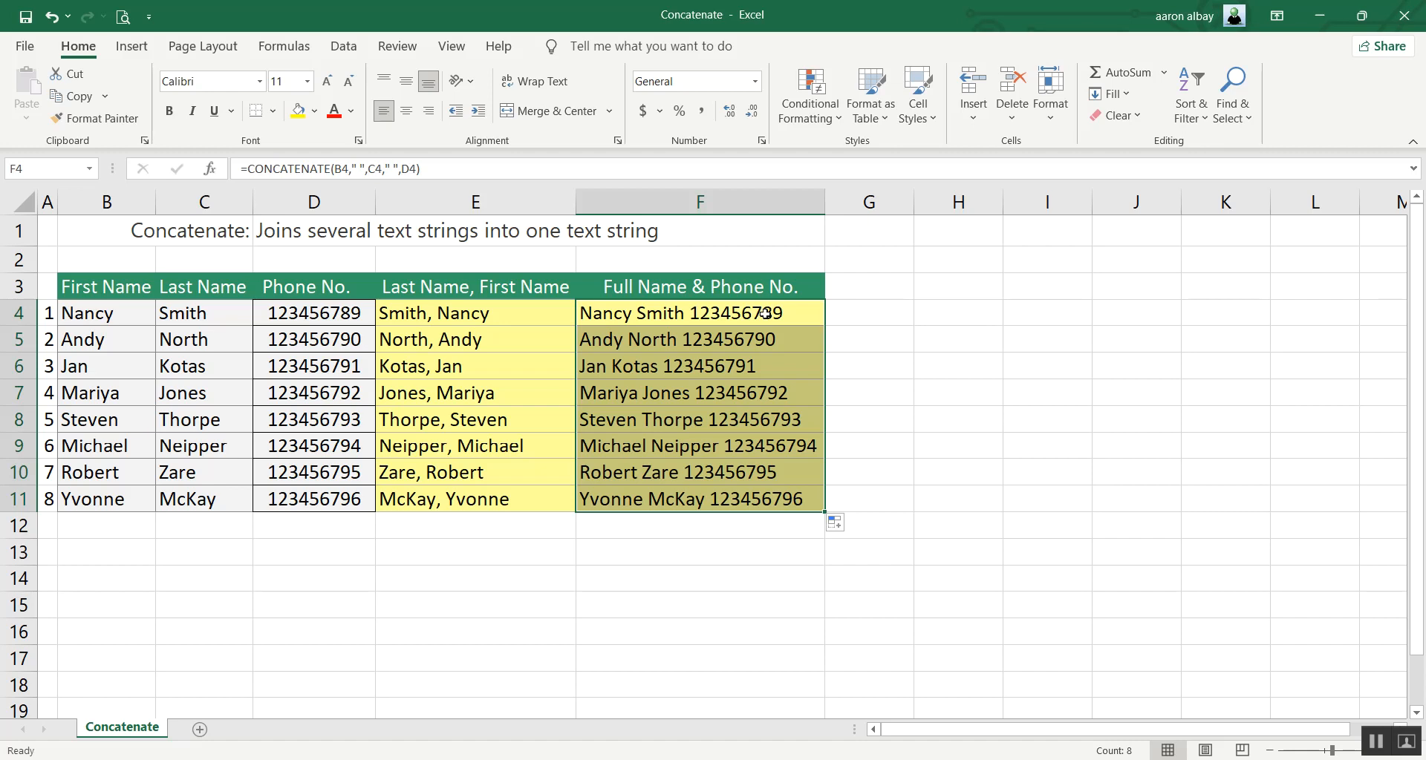
# Convert the formulas in F4:F11 to plain values in place and clear the copy marker.
pyautogui.rightClick(765, 315)
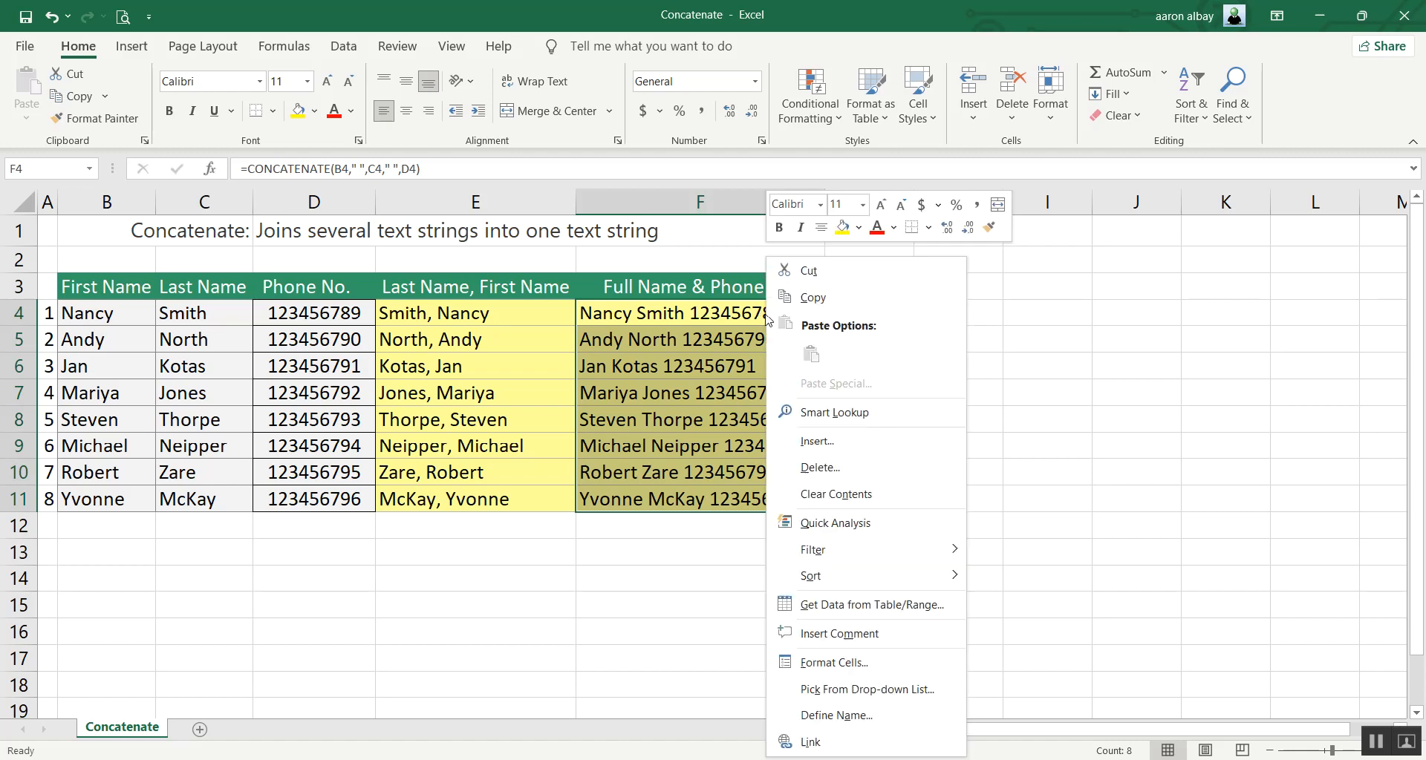
pyautogui.click(813, 297)
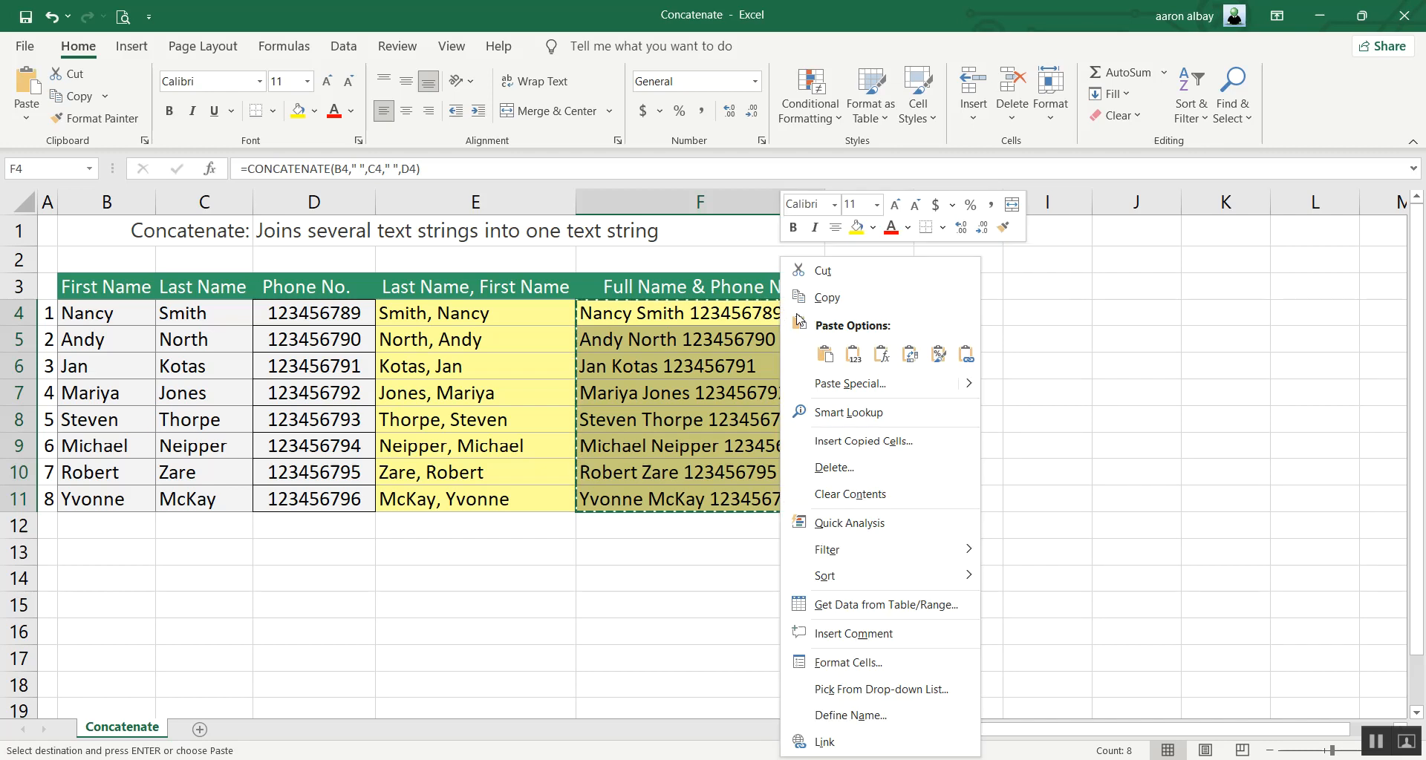
pyautogui.click(801, 388)
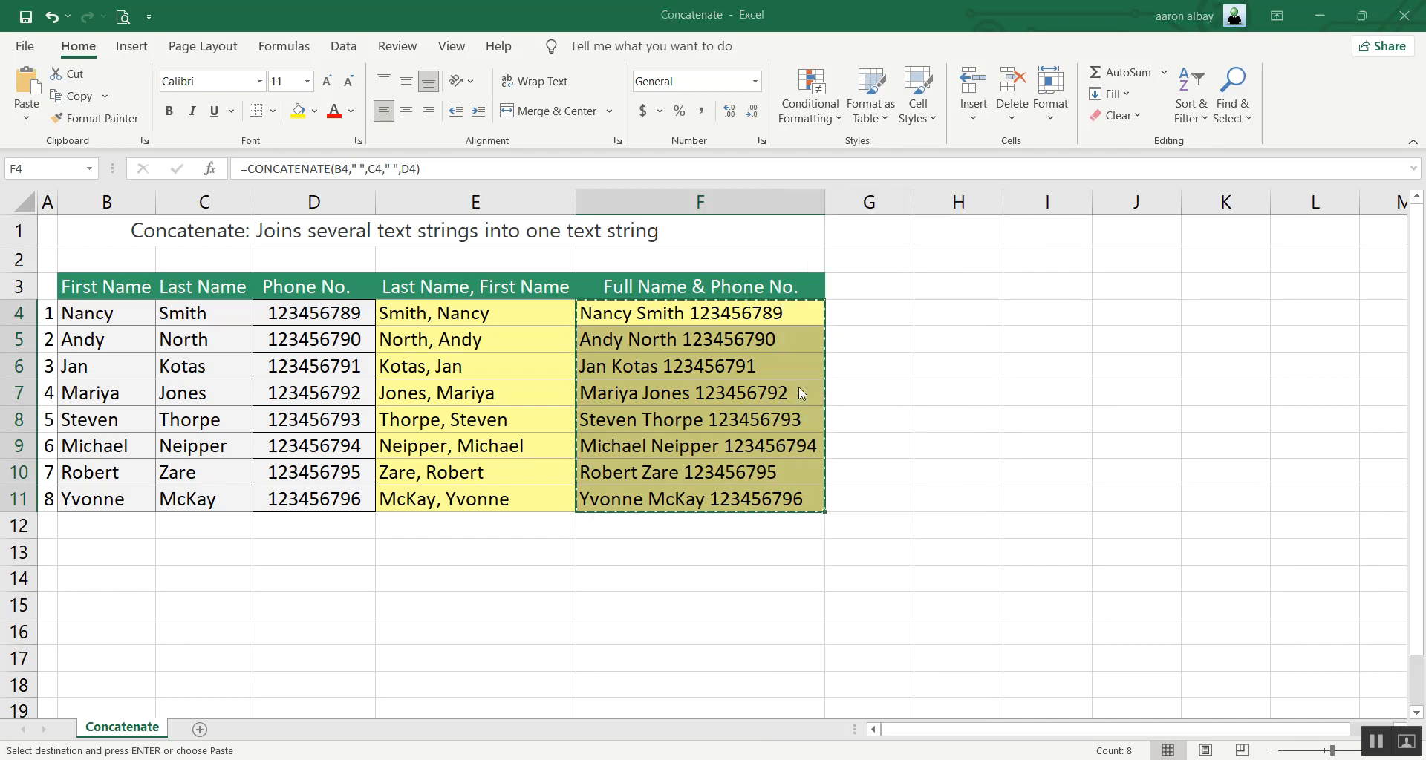
pyautogui.click(626, 354)
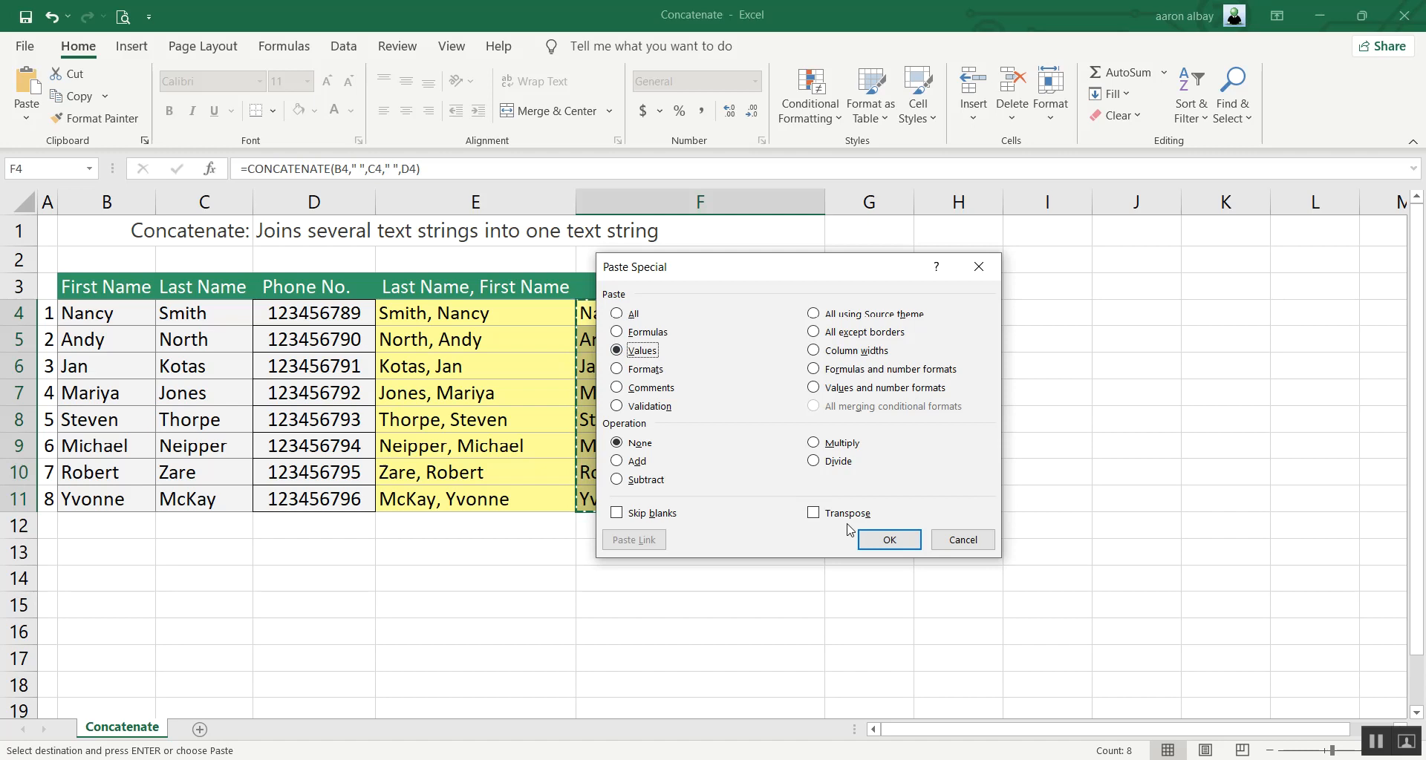
pyautogui.click(889, 540)
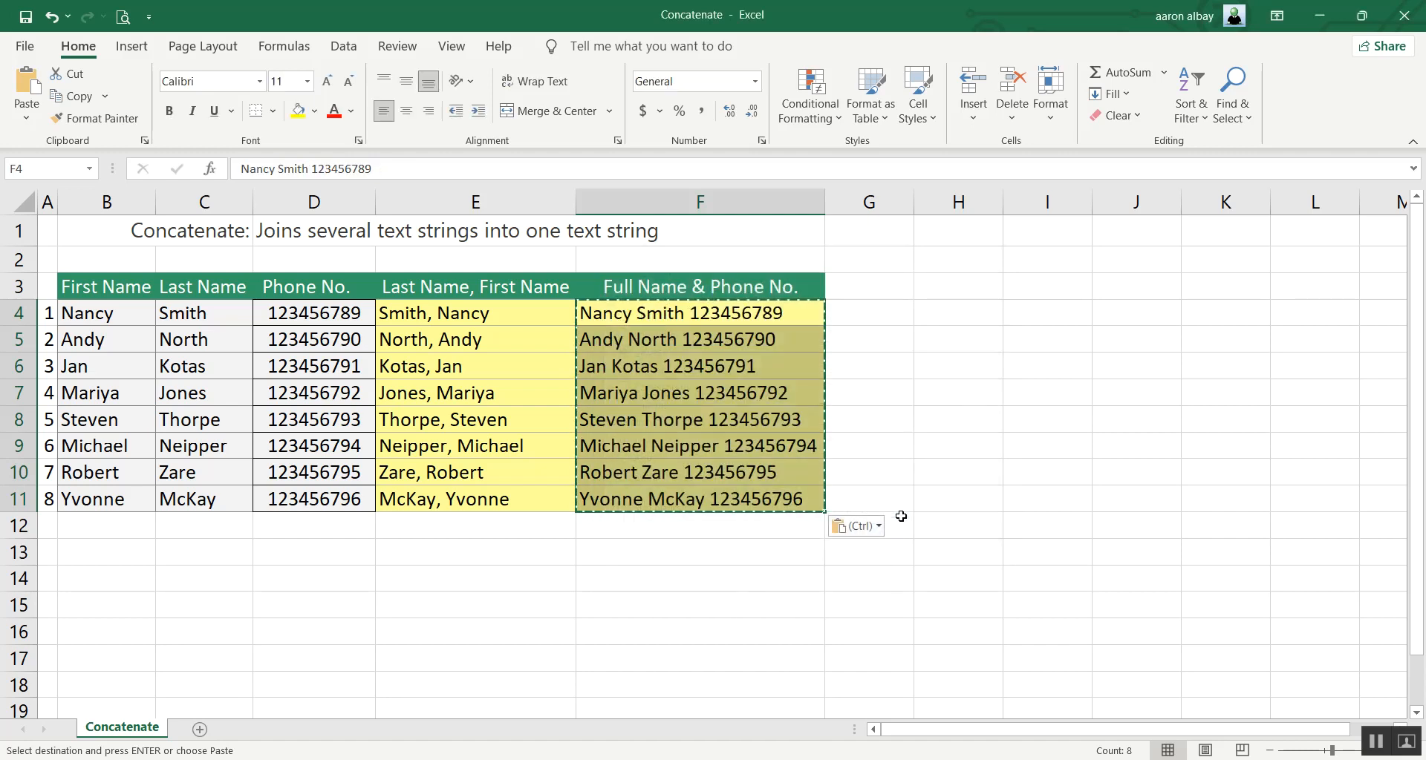
pyautogui.click(877, 319)
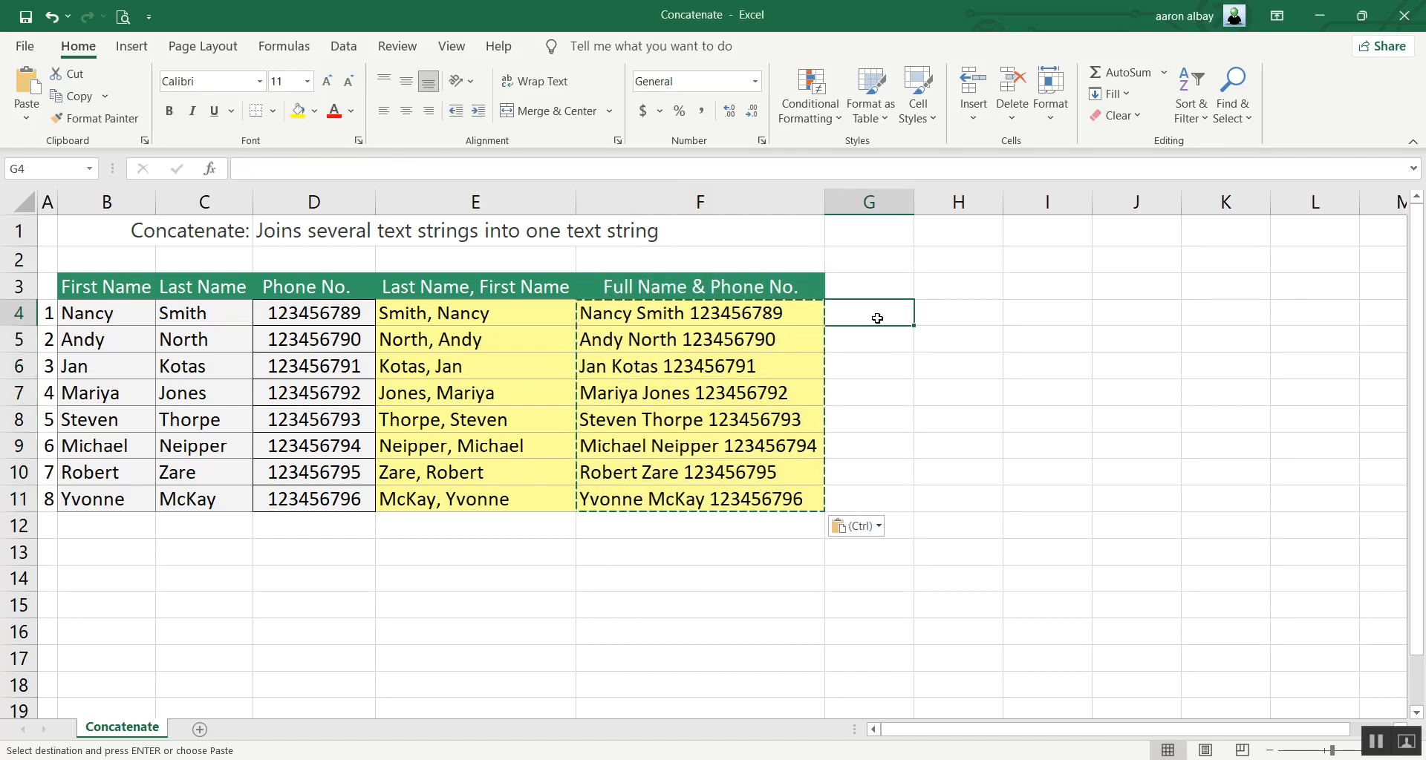
pyautogui.press('Escape')
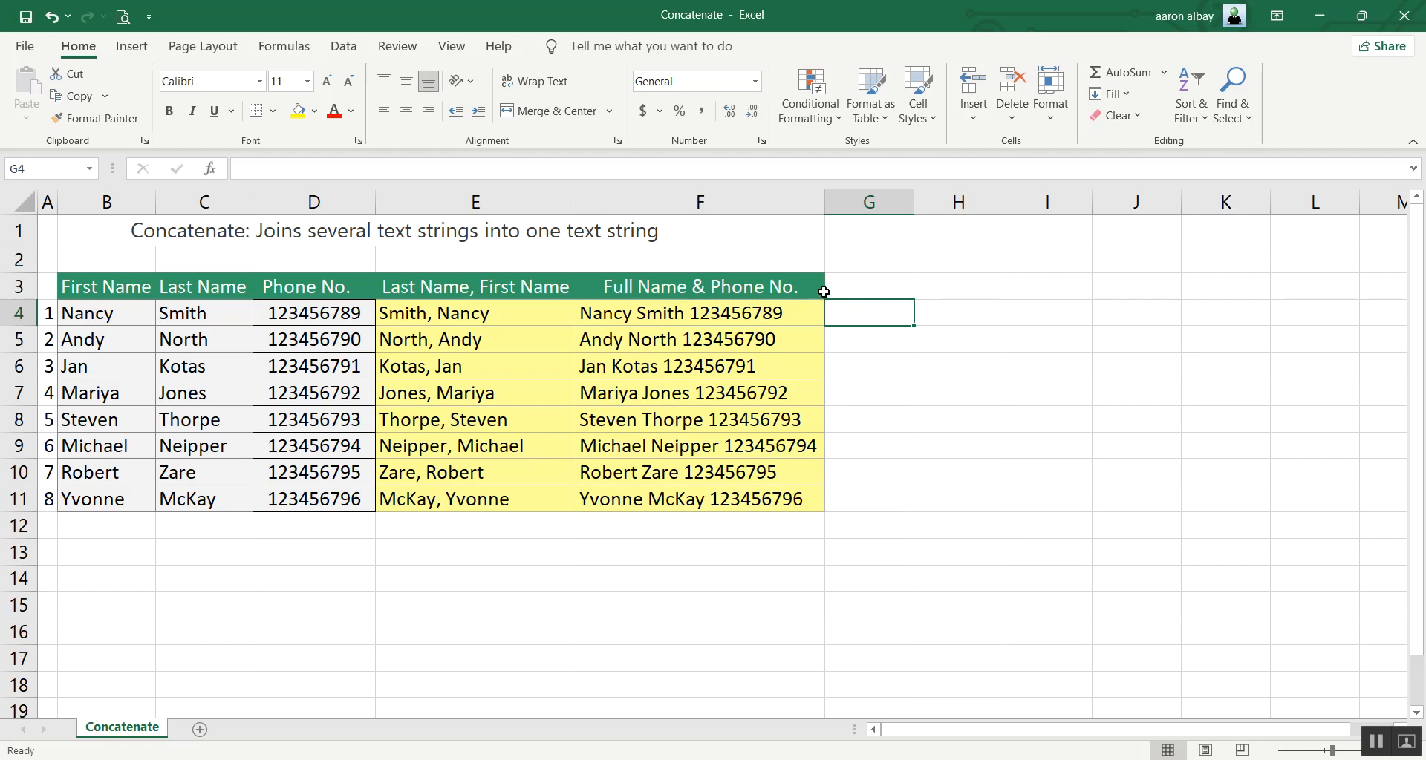
pyautogui.click(867, 287)
pyautogui.click(870, 310)
pyautogui.click(868, 285)
pyautogui.click(870, 311)
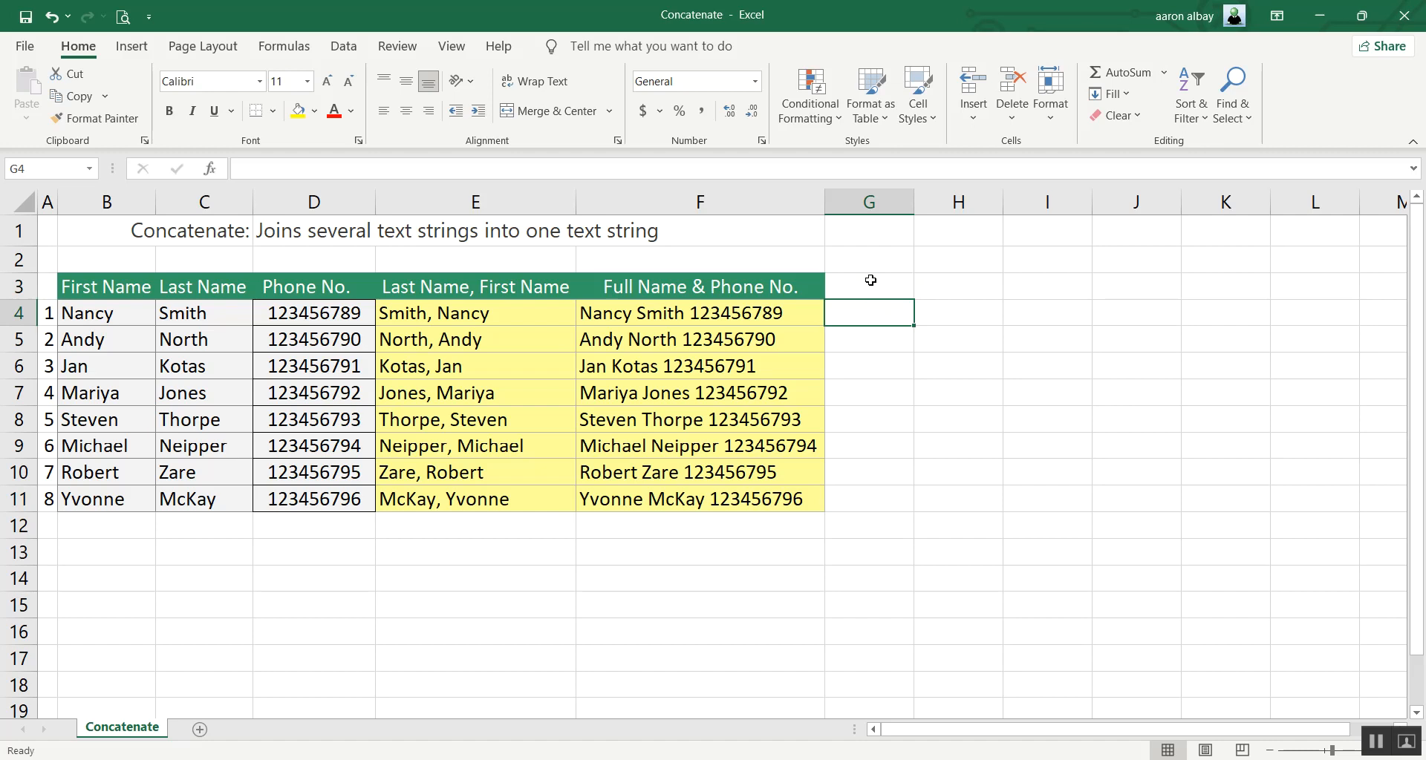